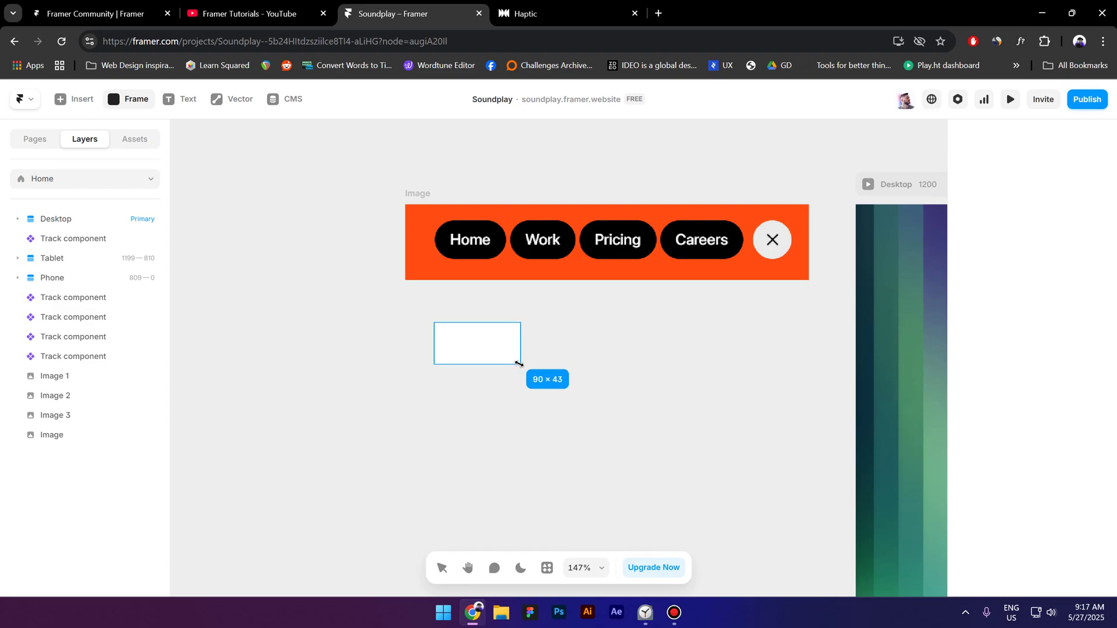
# - Add the text "Home" inside the small white frame below the reference image
pyautogui.press('t')
pyautogui.click(459, 343)
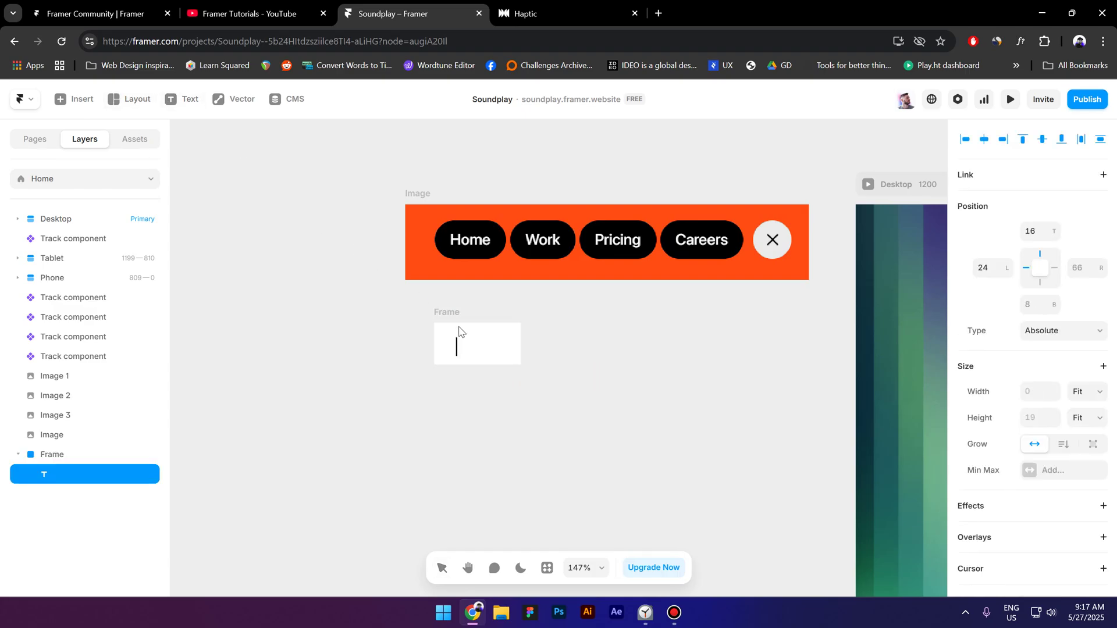
pyautogui.write('Home')
pyautogui.press('Escape')
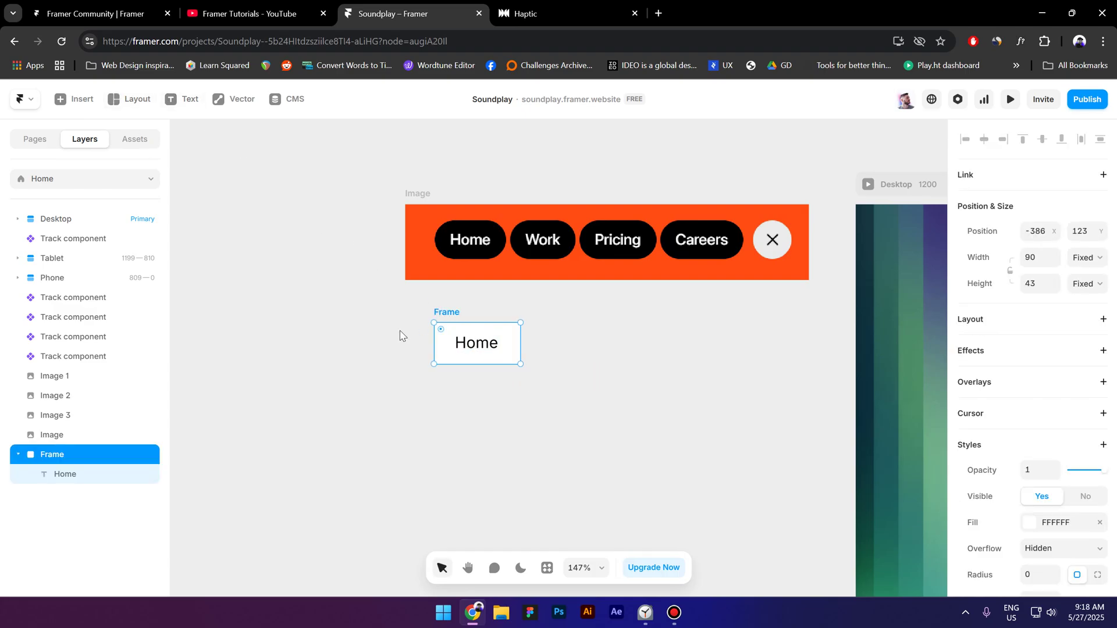
# - Rename the frame containing the Home text as Label
pyautogui.doubleClick(68, 454)
pyautogui.write('Lab')
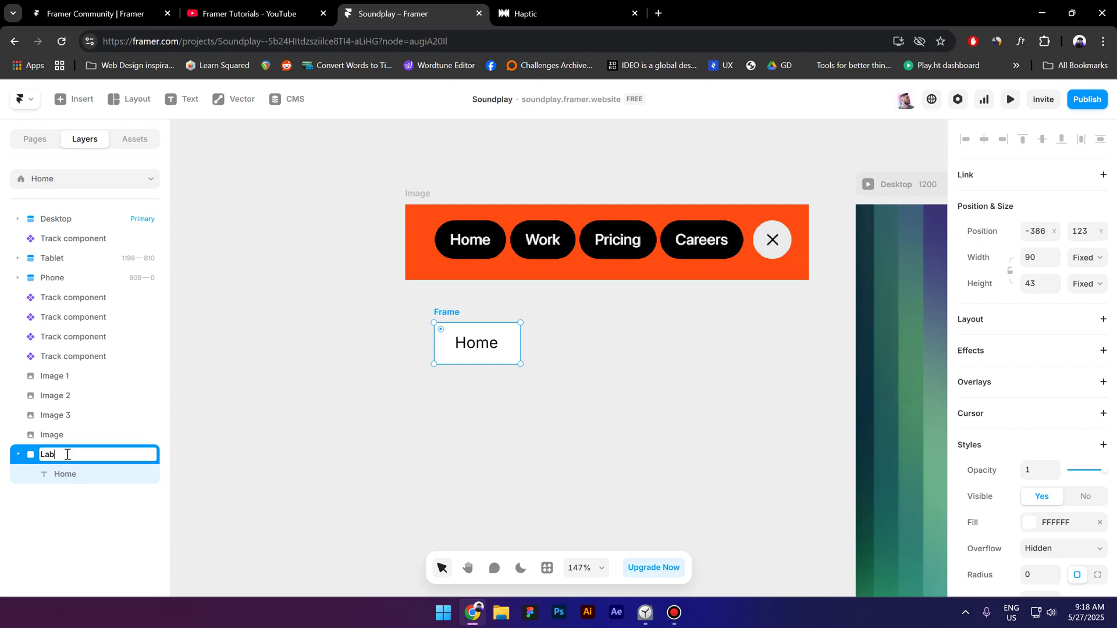
pyautogui.write('el')
pyautogui.press('Return')
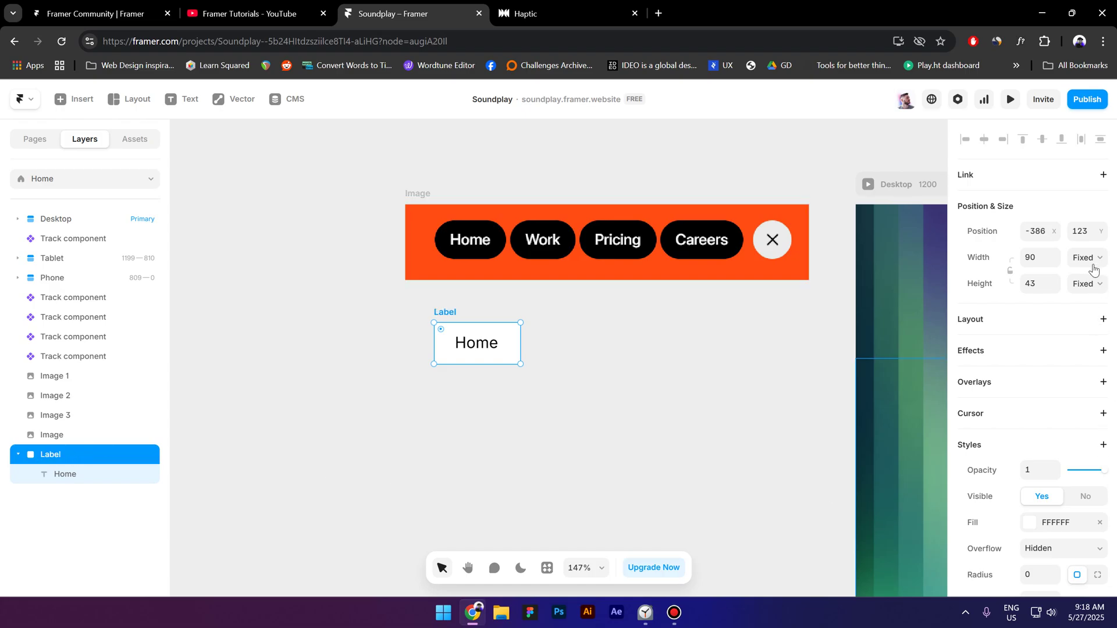
# - Set both the width and height of the Label frame to Fit Content
pyautogui.click(1093, 268)
pyautogui.click(1093, 325)
pyautogui.click(1087, 284)
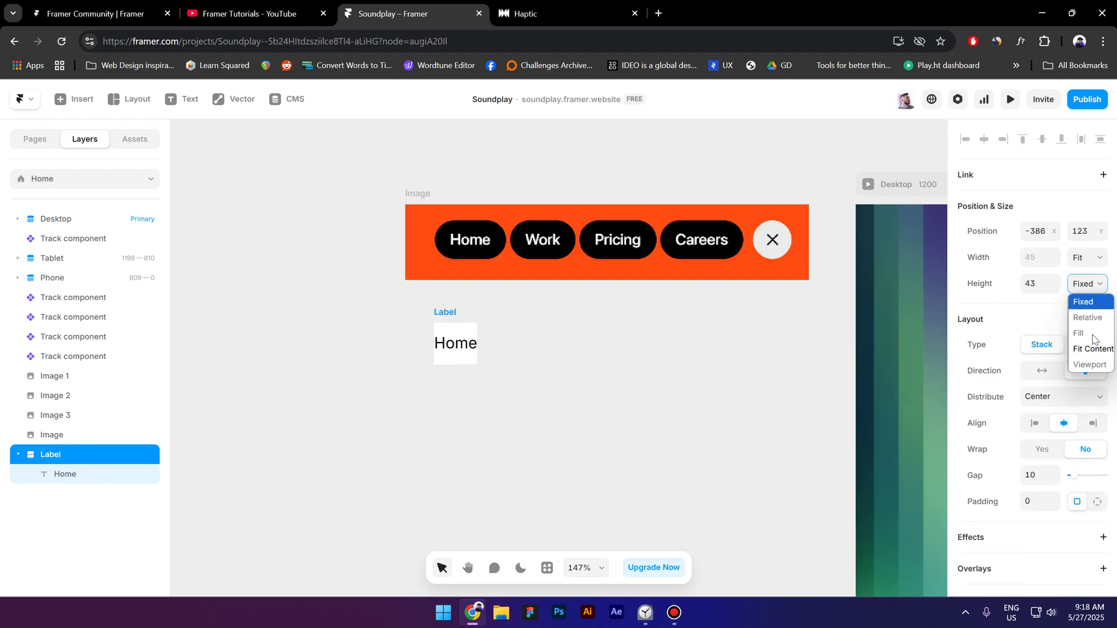
pyautogui.click(1089, 349)
# - Set the Label frame's padding to 8 at the top and bottom and 14 on the left and right
pyautogui.click(1041, 505)
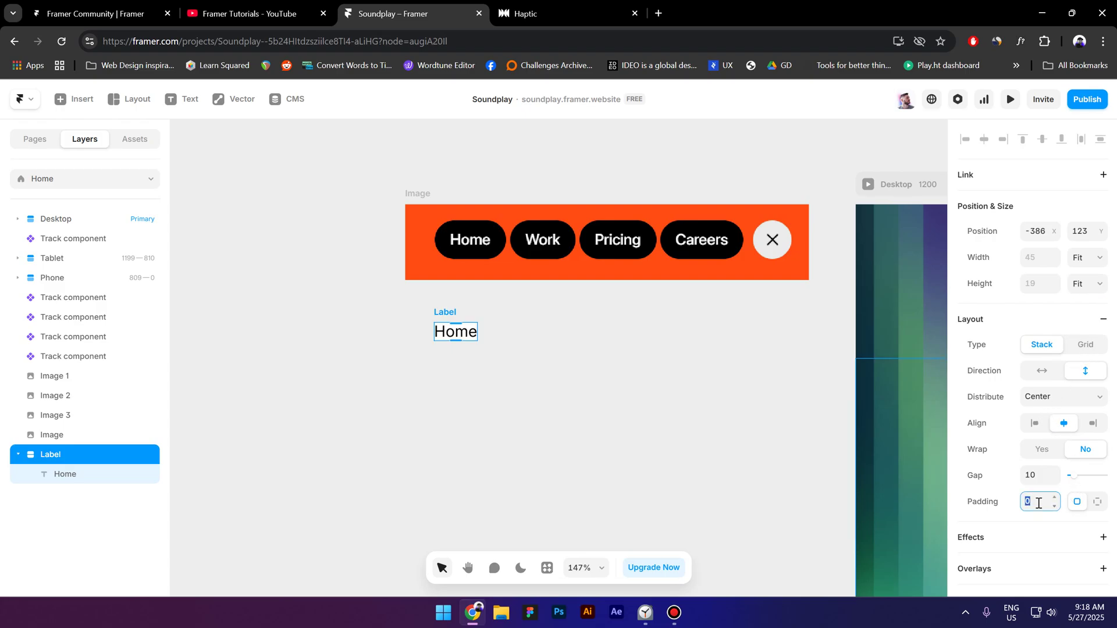
pyautogui.write('8')
pyautogui.click(1098, 504)
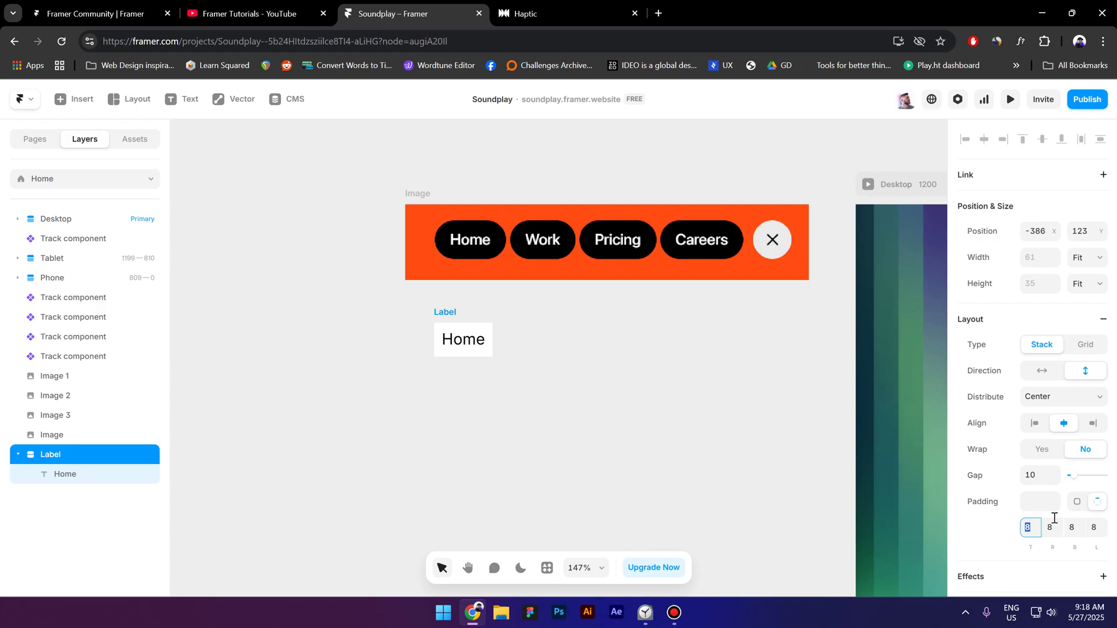
pyautogui.click(1050, 527)
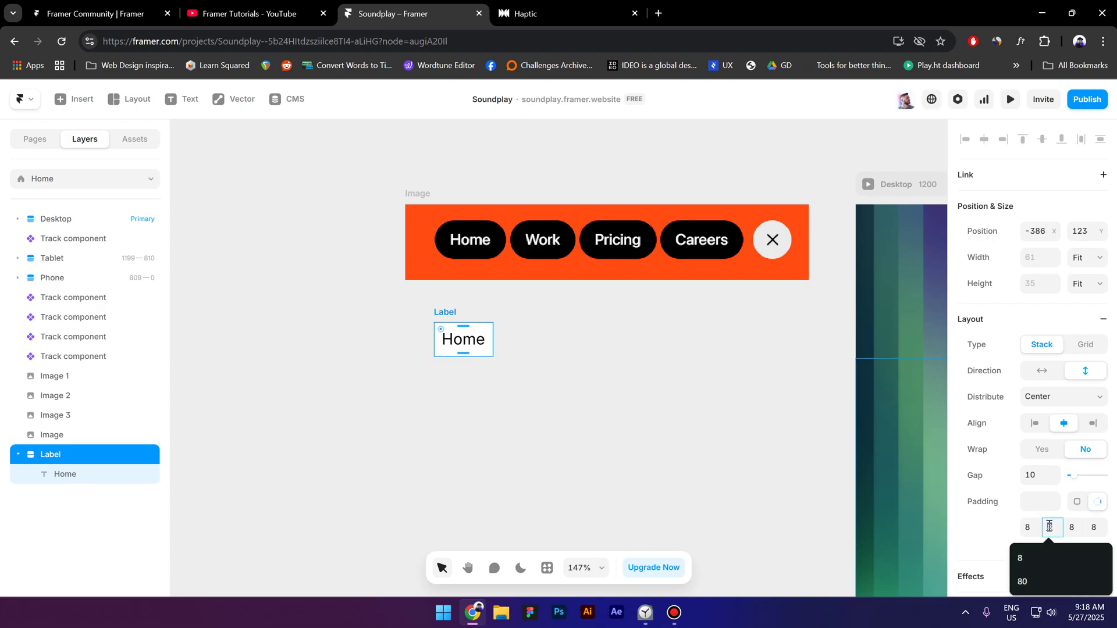
pyautogui.write('14')
pyautogui.click(1095, 527)
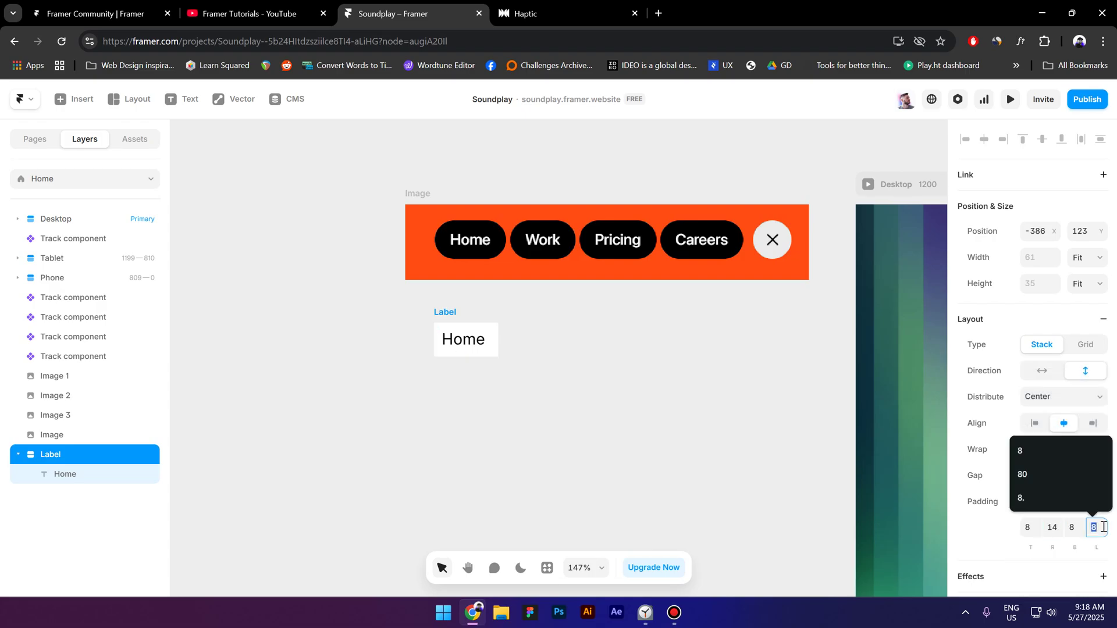
pyautogui.write('14')
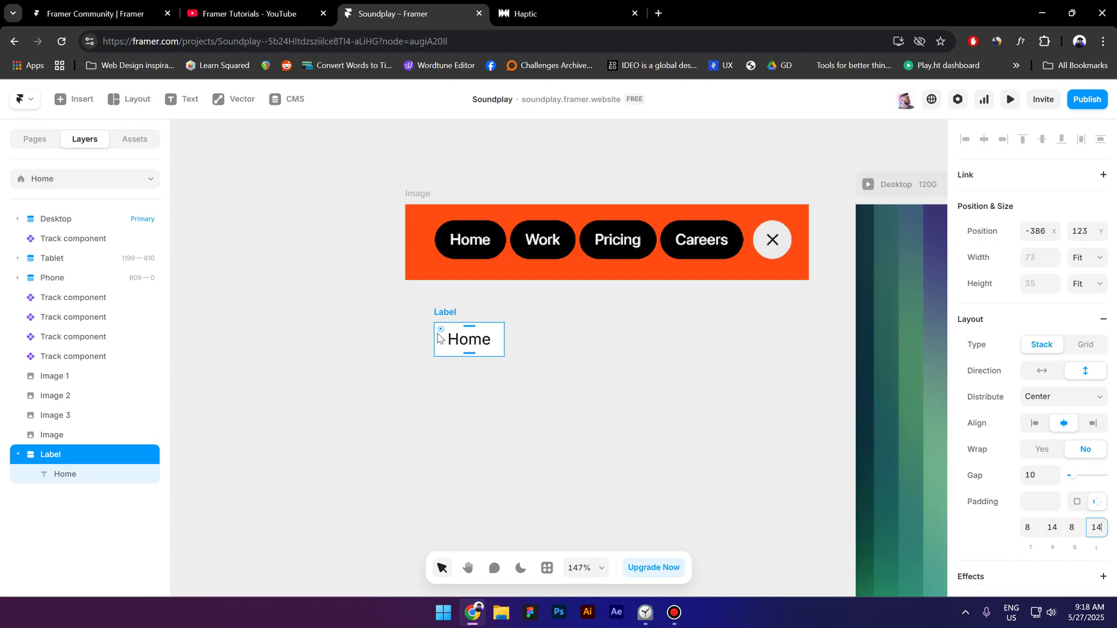
# - Round the Label frame's corners to a radius of 18 and fill it with black (000000)
pyautogui.click(448, 411)
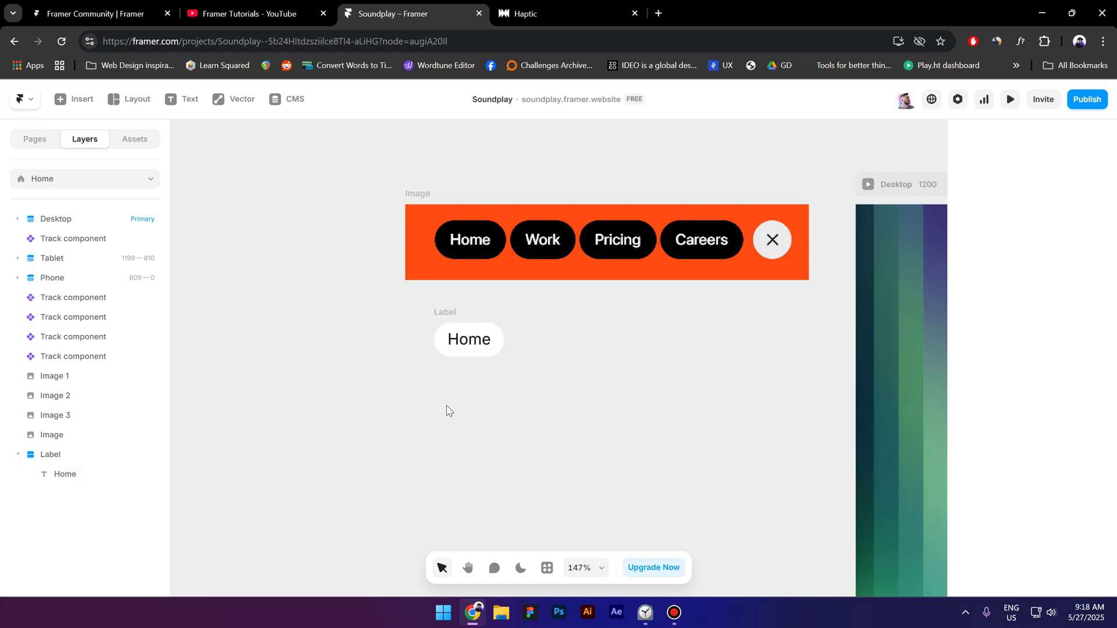
pyautogui.click(469, 348)
pyautogui.scroll(-8, 1024, 401)
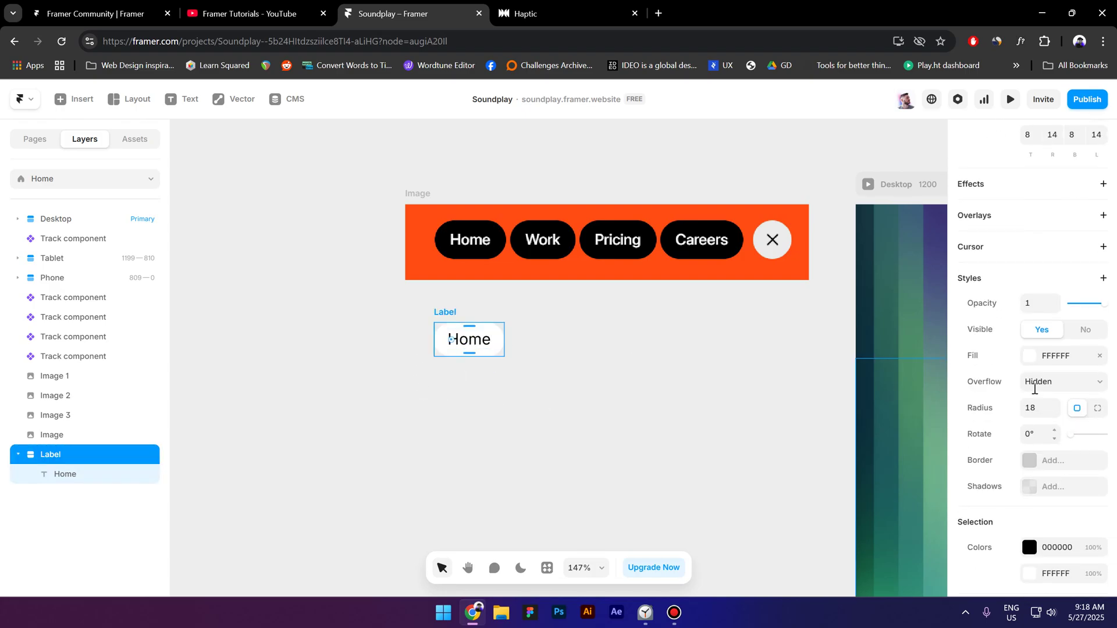
pyautogui.click(1030, 356)
pyautogui.moveTo(812, 275); pyautogui.dragTo(754, 349)
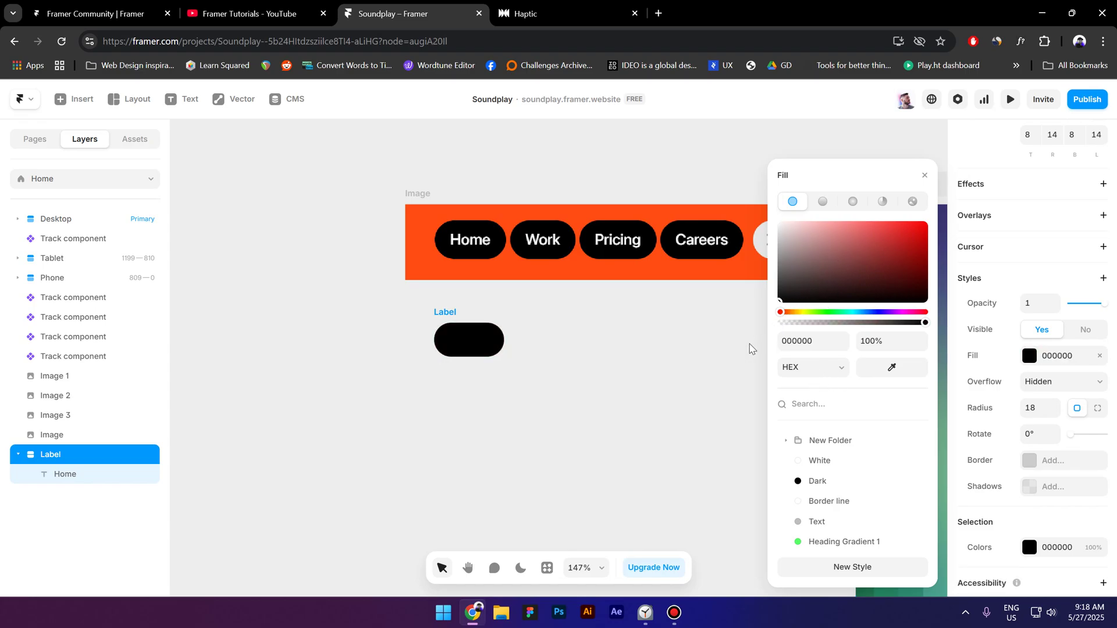
# - Change the Home text colour inside the label to white (FFFFFF)
pyautogui.click(483, 345)
pyautogui.scroll(-3, 1067, 488)
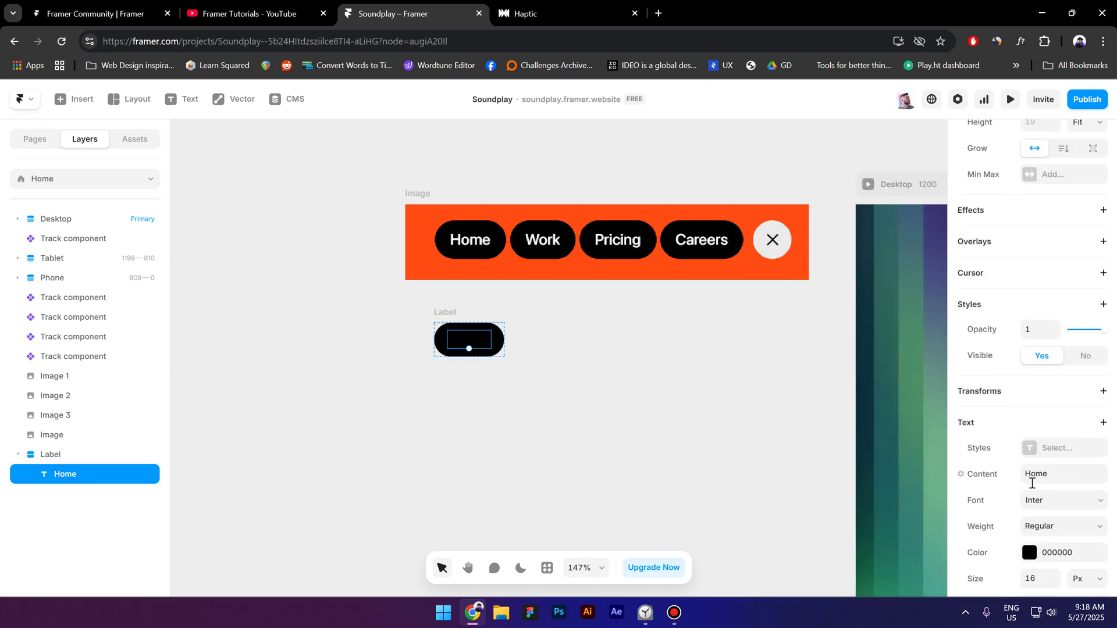
pyautogui.click(1031, 553)
pyautogui.write('FFFFFF')
pyautogui.press('Return')
pyautogui.click(553, 369)
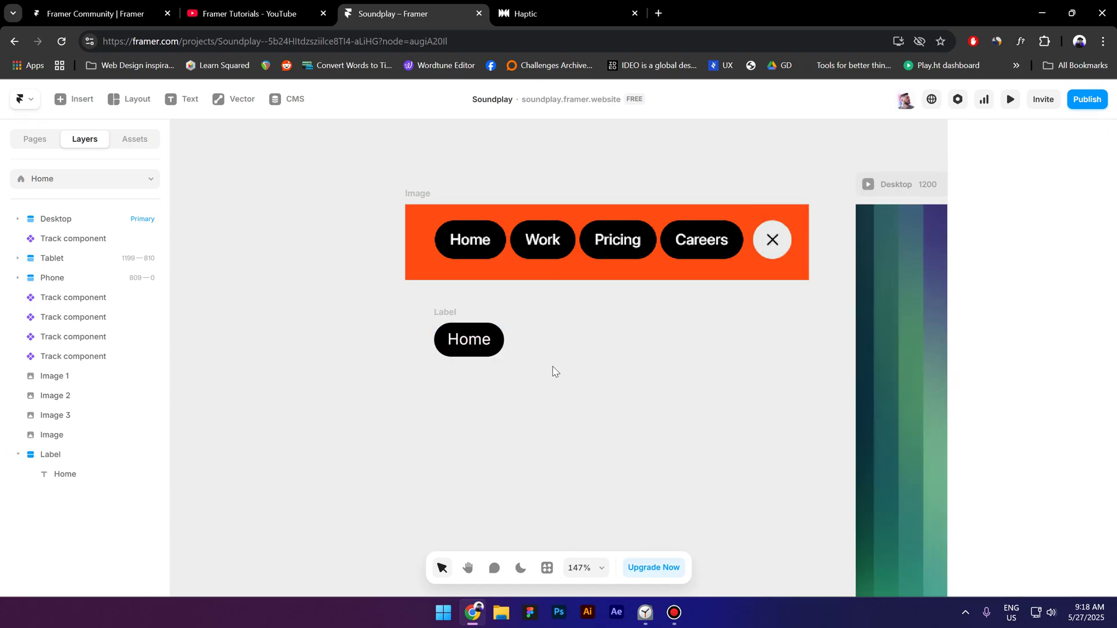
# - Duplicate the Home label into a row of four and change the second label's text to "Work"
pyautogui.scroll(3, 460, 309)
pyautogui.moveTo(407, 292); pyautogui.dragTo(703, 293)
pyautogui.doubleClick(514, 320)
pyautogui.scroll(-5, 1042, 336)
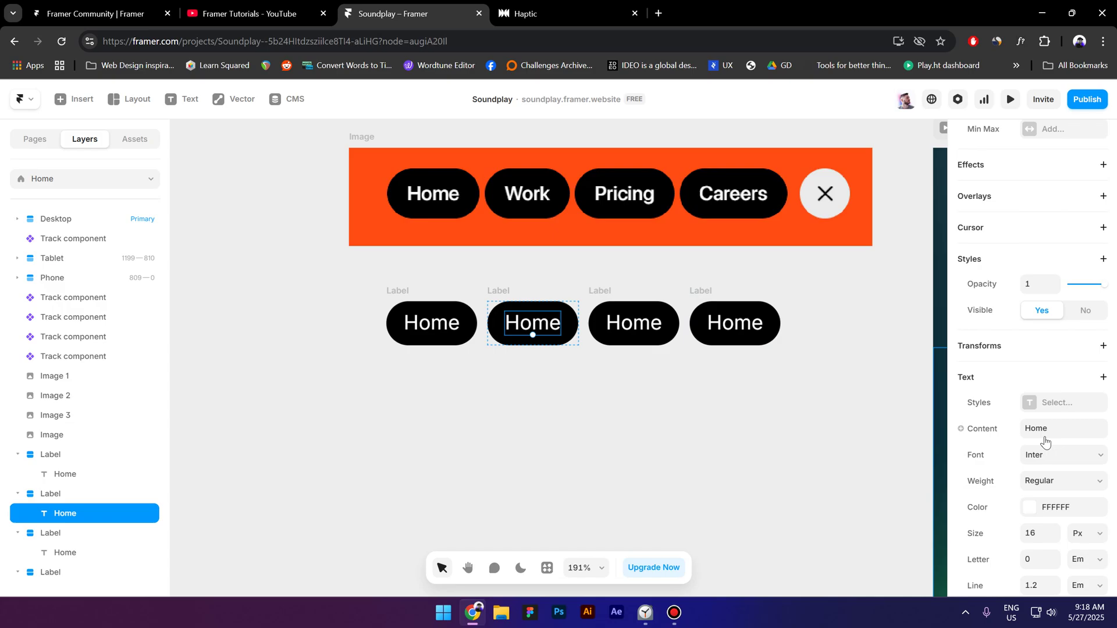
pyautogui.click(1044, 342)
pyautogui.write('Work')
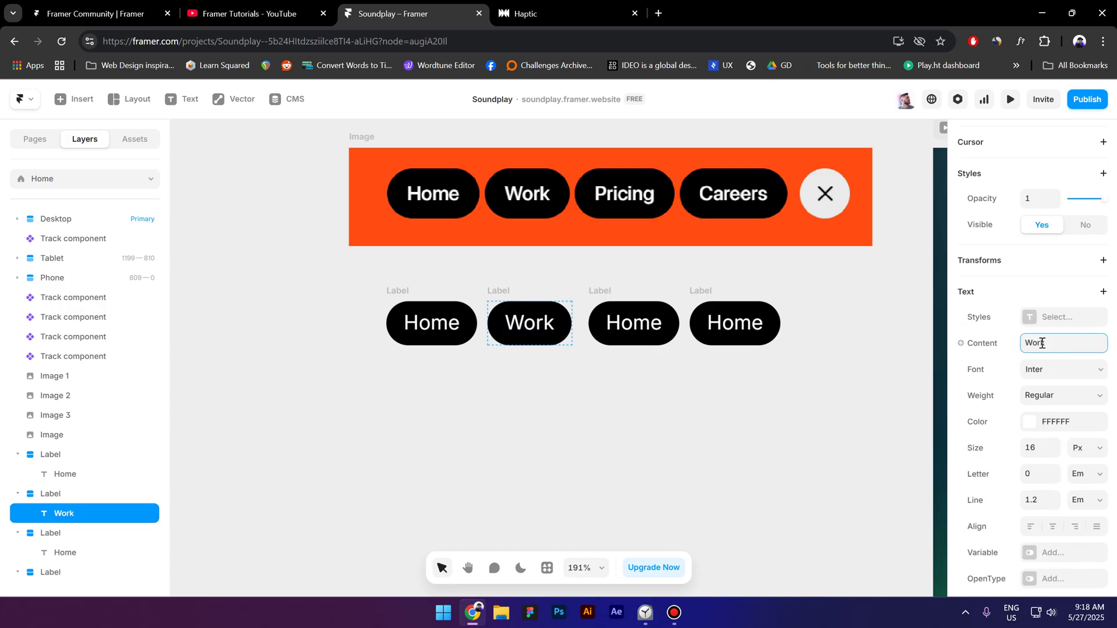
# - Change the third label's text to "Pricing"
pyautogui.doubleClick(635, 323)
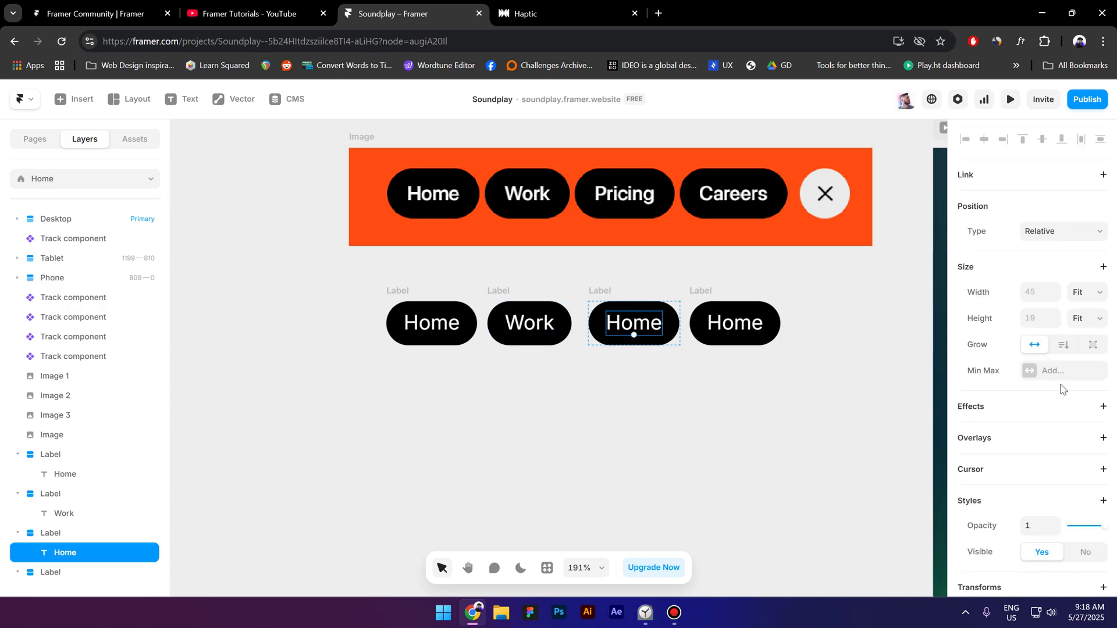
pyautogui.click(1054, 474)
pyautogui.doubleClick(1054, 474)
pyautogui.write('P')
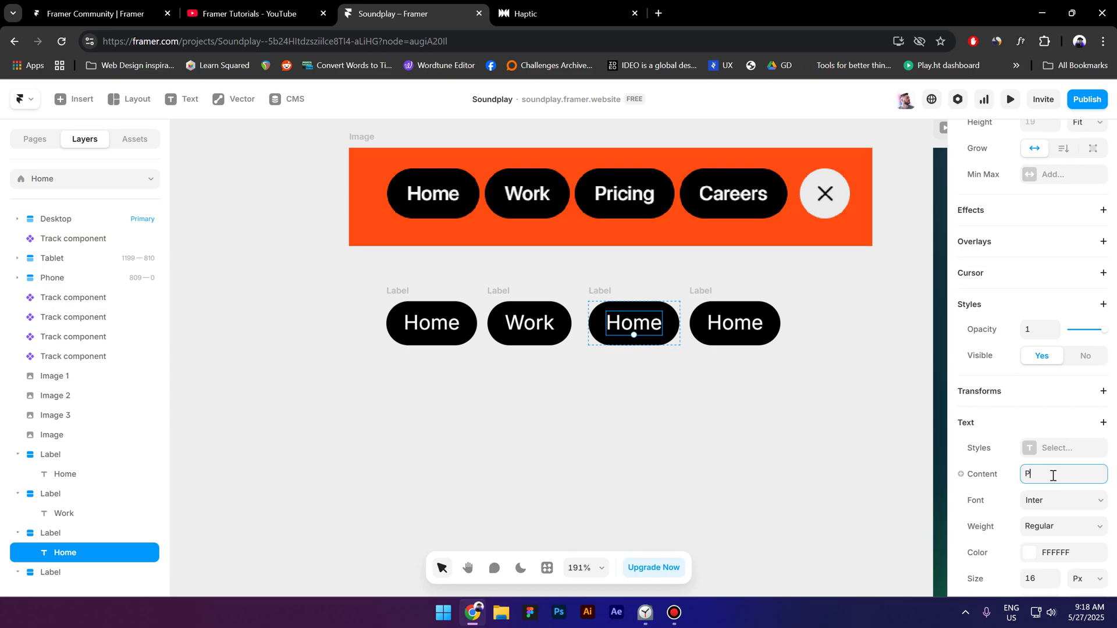
pyautogui.write('ricing')
pyautogui.press('Tab')
# - Change the fourth label's text to "Careers"
pyautogui.scroll(-5, 1053, 407)
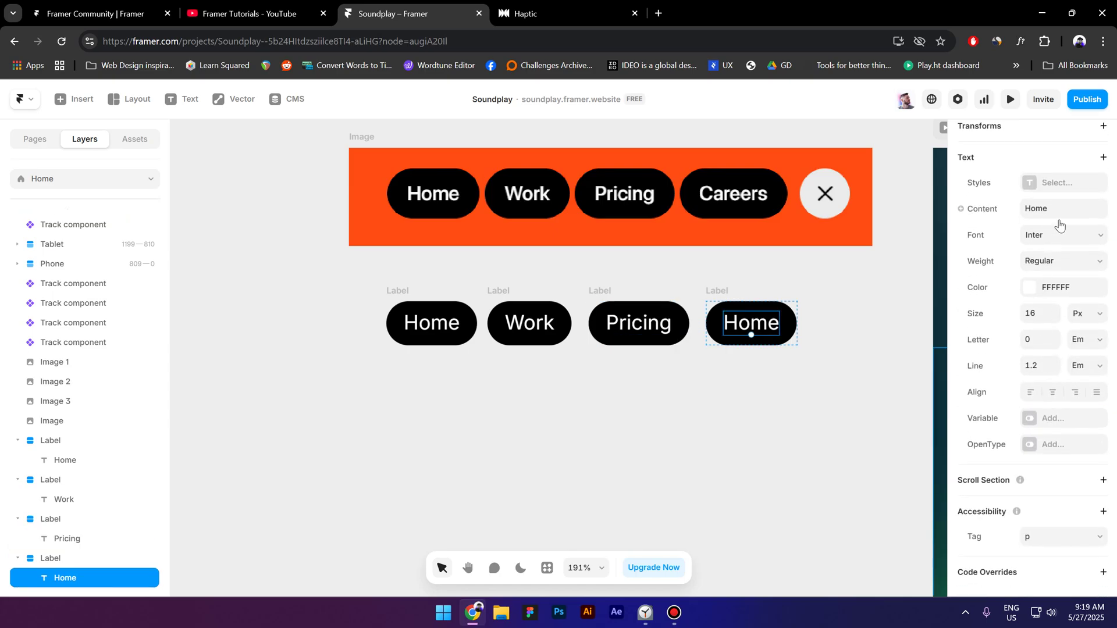
pyautogui.doubleClick(1065, 207)
pyautogui.write('Careers')
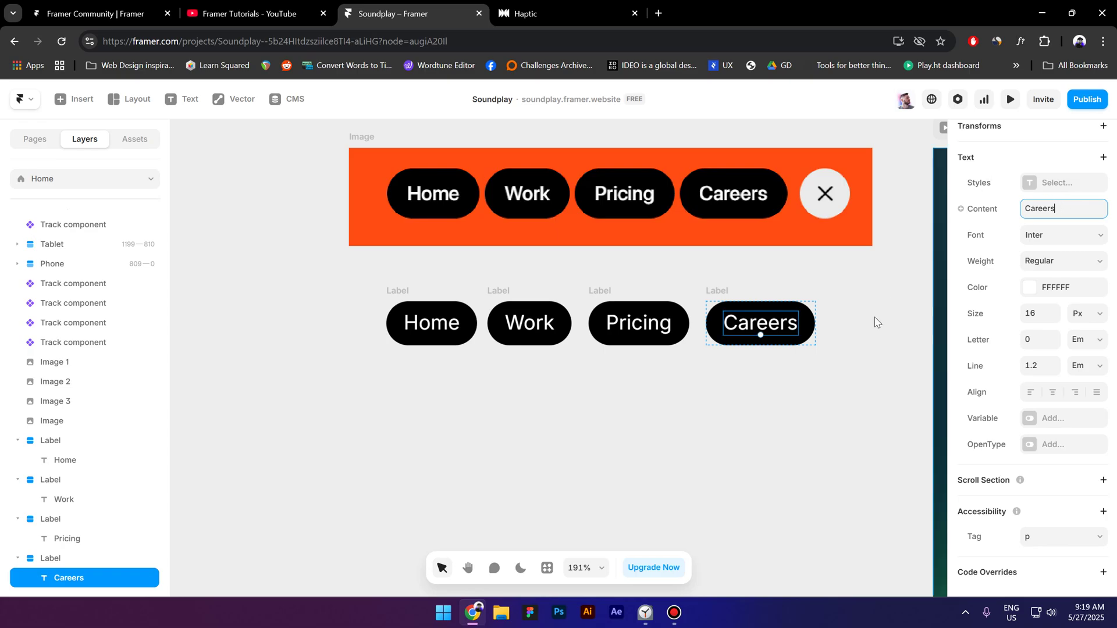
pyautogui.click(801, 354)
# - Draw a 35 × 35 square frame beside the Home label, matching the label's height
pyautogui.scroll(-3, 536, 277)
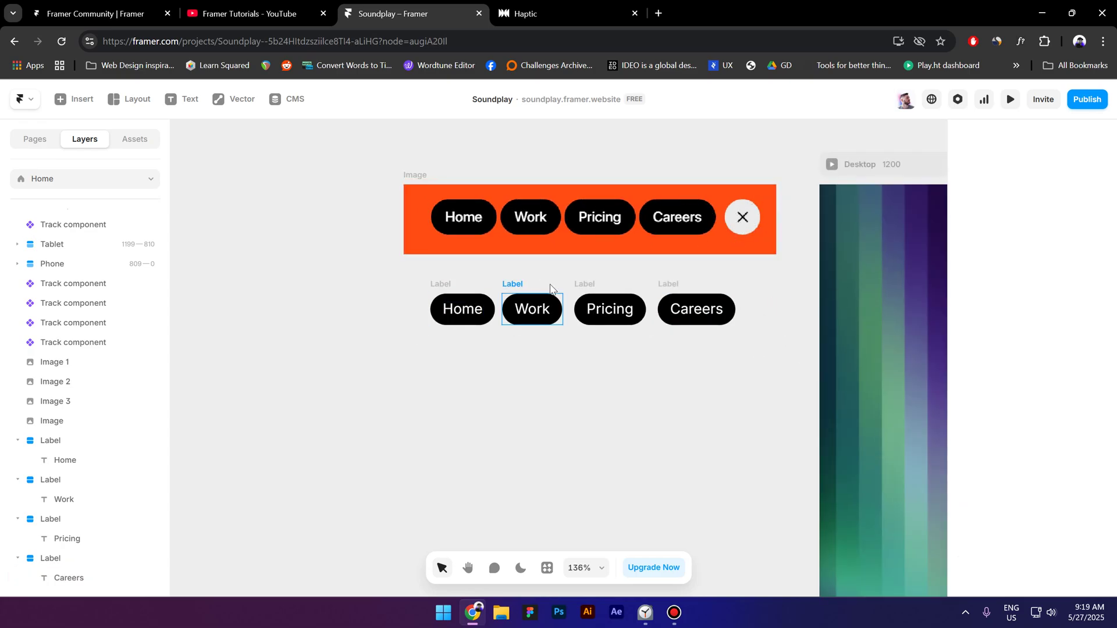
pyautogui.click(130, 99)
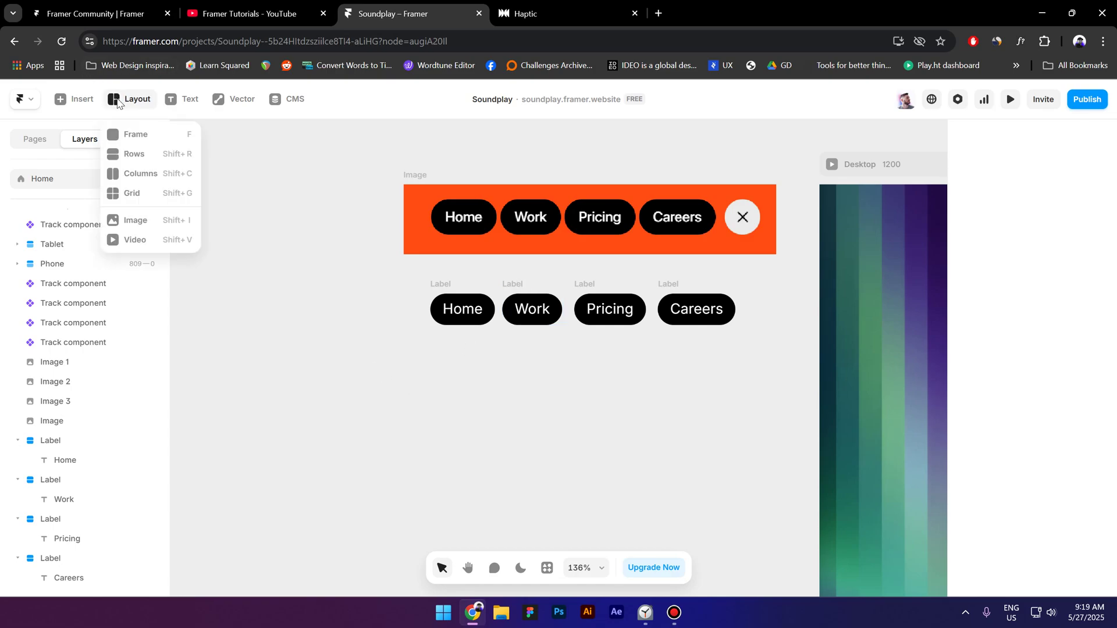
pyautogui.click(128, 135)
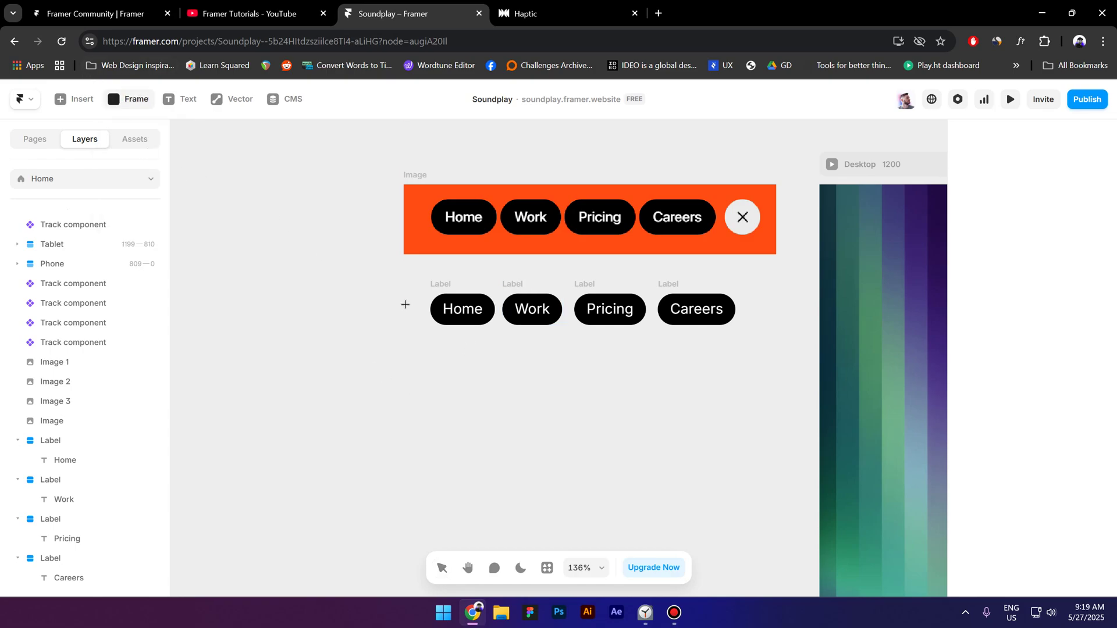
pyautogui.moveTo(405, 294); pyautogui.dragTo(470, 362)
pyautogui.scroll(5, 384, 308)
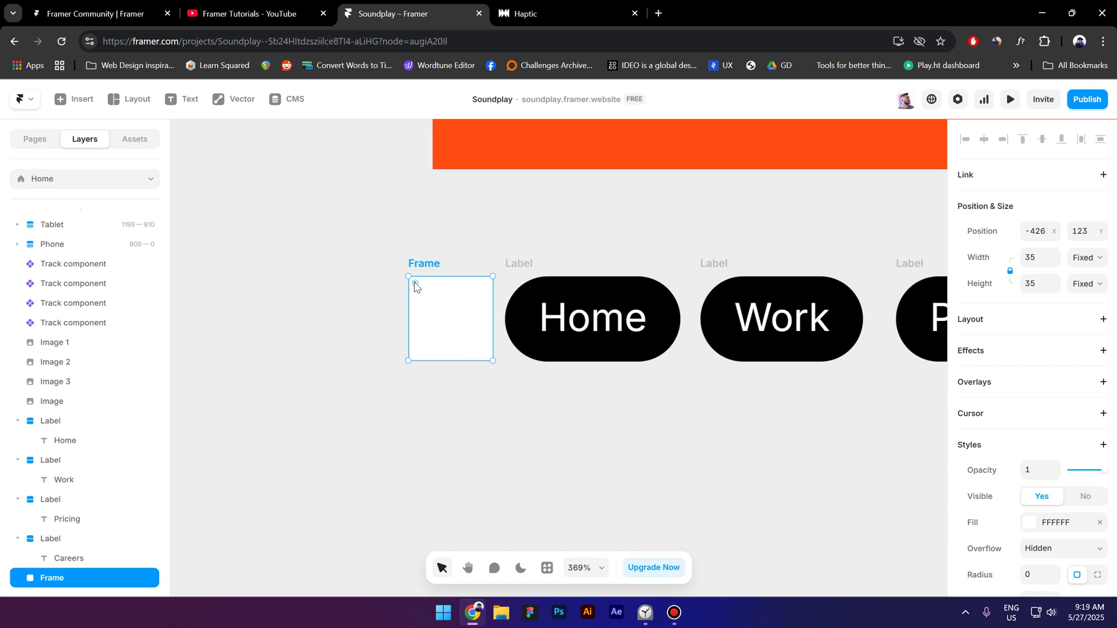
# - Round the square frame into a circle with radius 18 and move it below the Home label
pyautogui.moveTo(415, 286); pyautogui.dragTo(522, 390)
pyautogui.scroll(-3, 1087, 454)
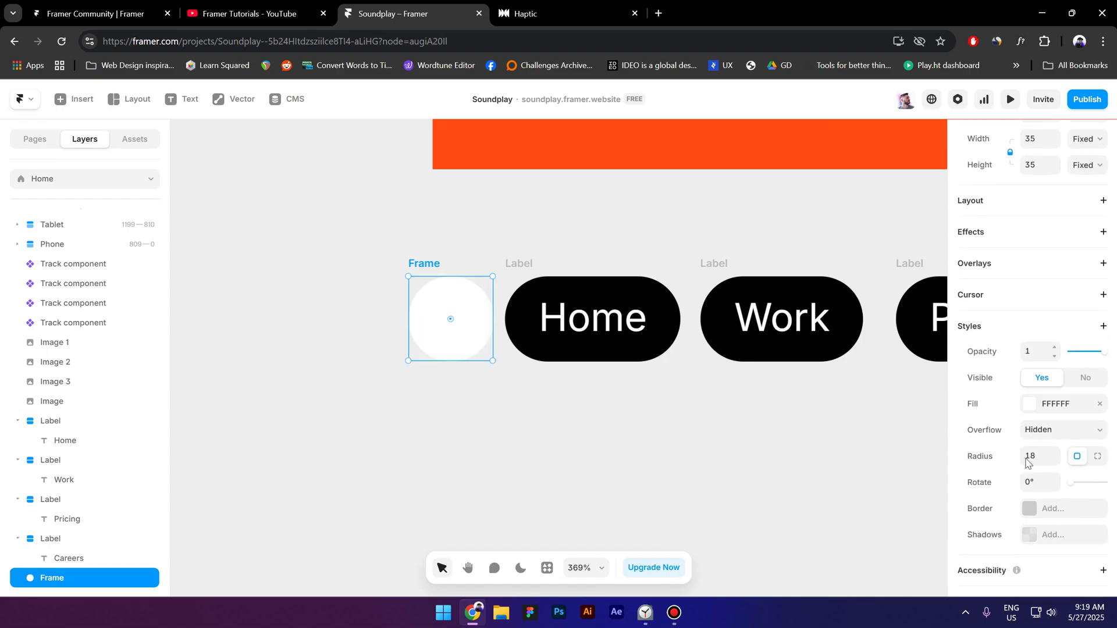
pyautogui.scroll(-3, 392, 369)
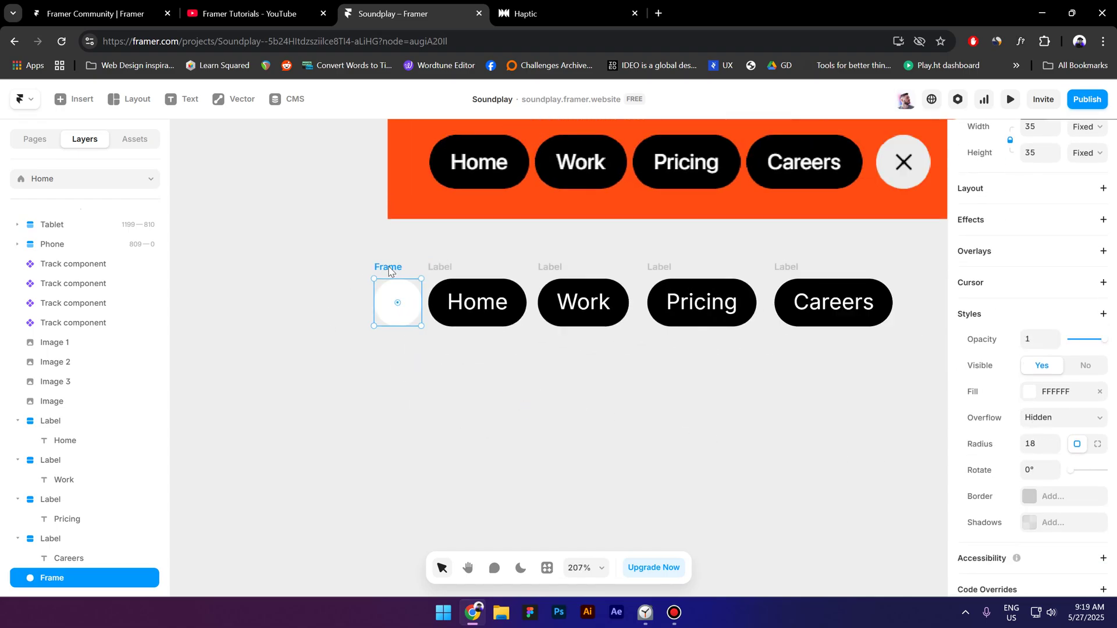
pyautogui.moveTo(423, 312); pyautogui.dragTo(478, 398)
pyautogui.click(332, 365)
# - Draw a thin black bar frame, about 19 × 2, inside the white circle
pyautogui.click(133, 100)
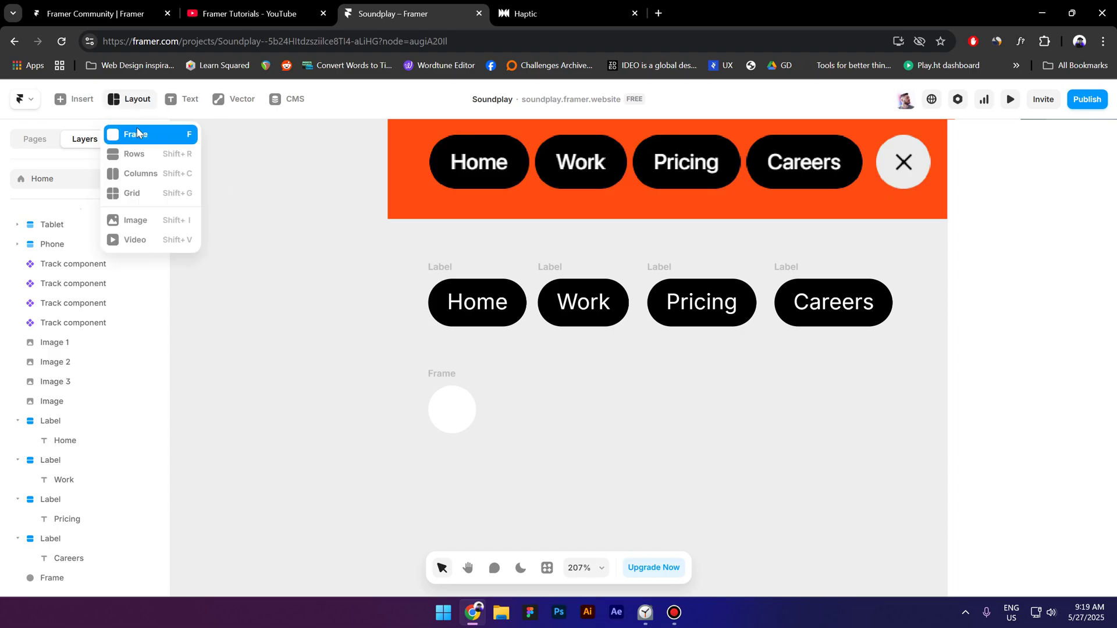
pyautogui.click(133, 133)
pyautogui.scroll(3, 439, 426)
pyautogui.scroll(5, 452, 398)
pyautogui.moveTo(422, 379); pyautogui.dragTo(509, 387)
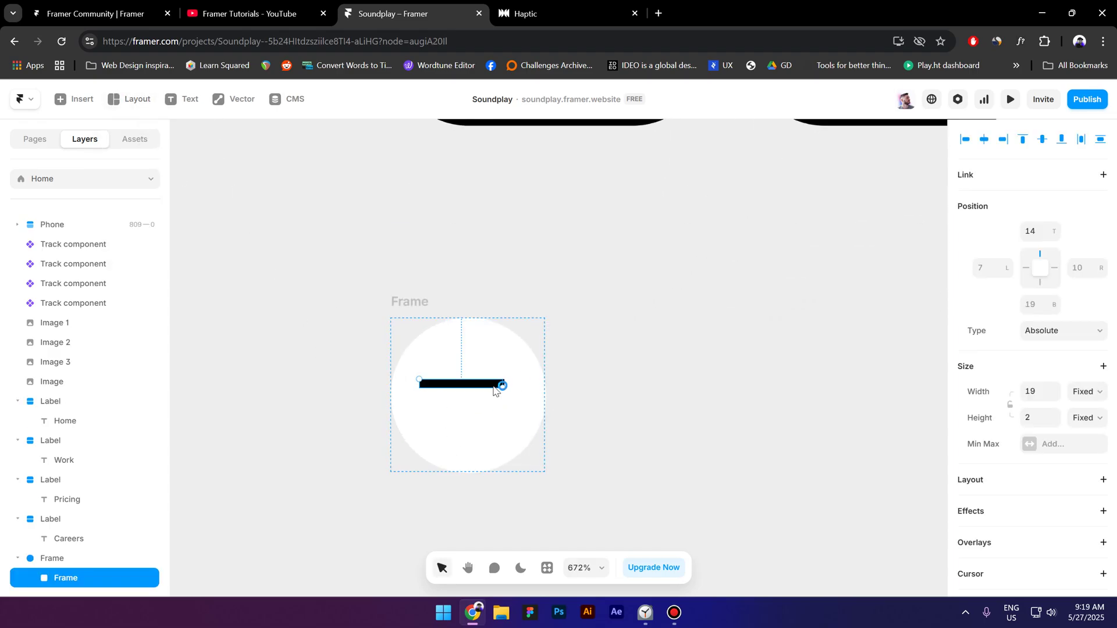
# - Duplicate the bar and place the copy below the original, 13 from the circle's bottom edge
pyautogui.moveTo(438, 392); pyautogui.dragTo(449, 410)
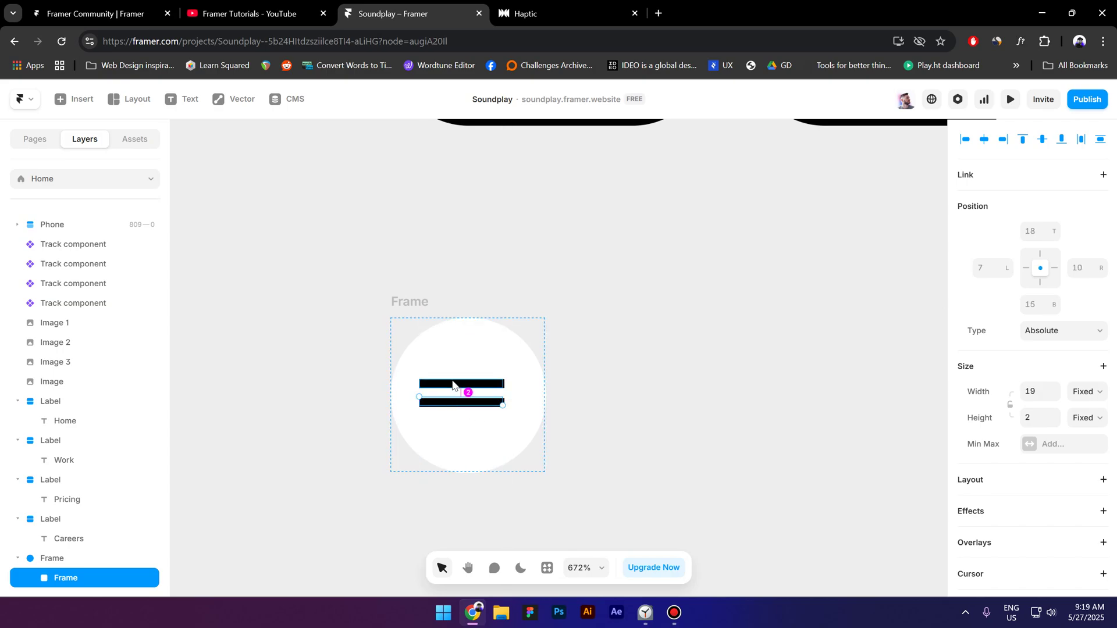
pyautogui.press('Down')
pyautogui.press('Down')
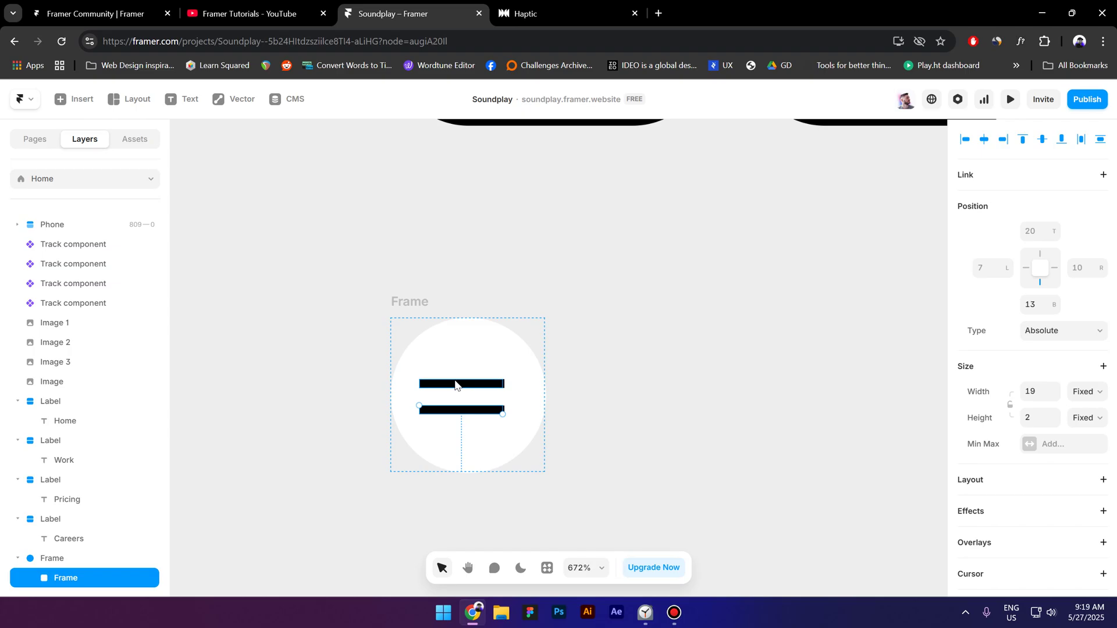
# - Try to align both bars together to the centre of the circle
pyautogui.keyDown('shift'); pyautogui.click(455, 386); pyautogui.keyUp('shift')
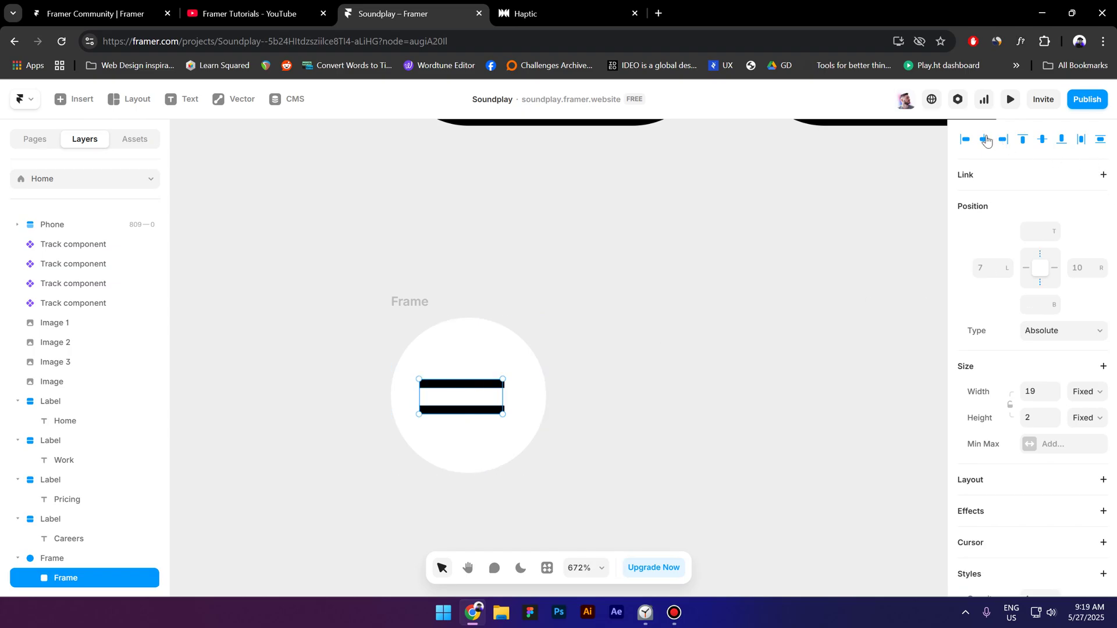
pyautogui.click(1041, 141)
pyautogui.hotkey('ctrl', 'z')
pyautogui.click(549, 394)
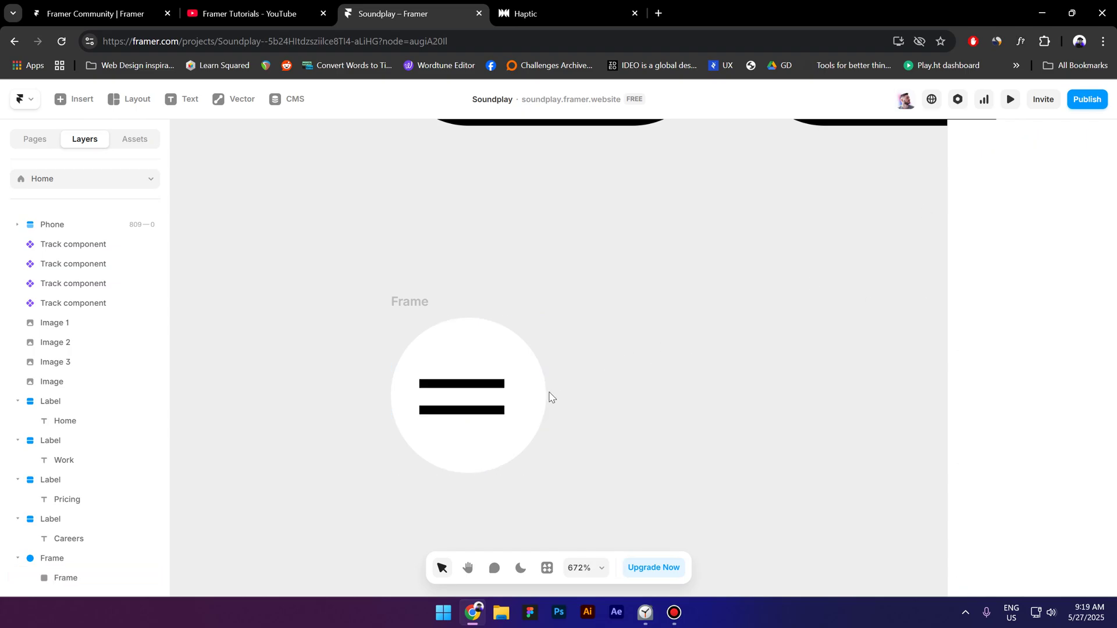
# - Centre the upper and lower bars horizontally in the circle one at a time
pyautogui.click(468, 385)
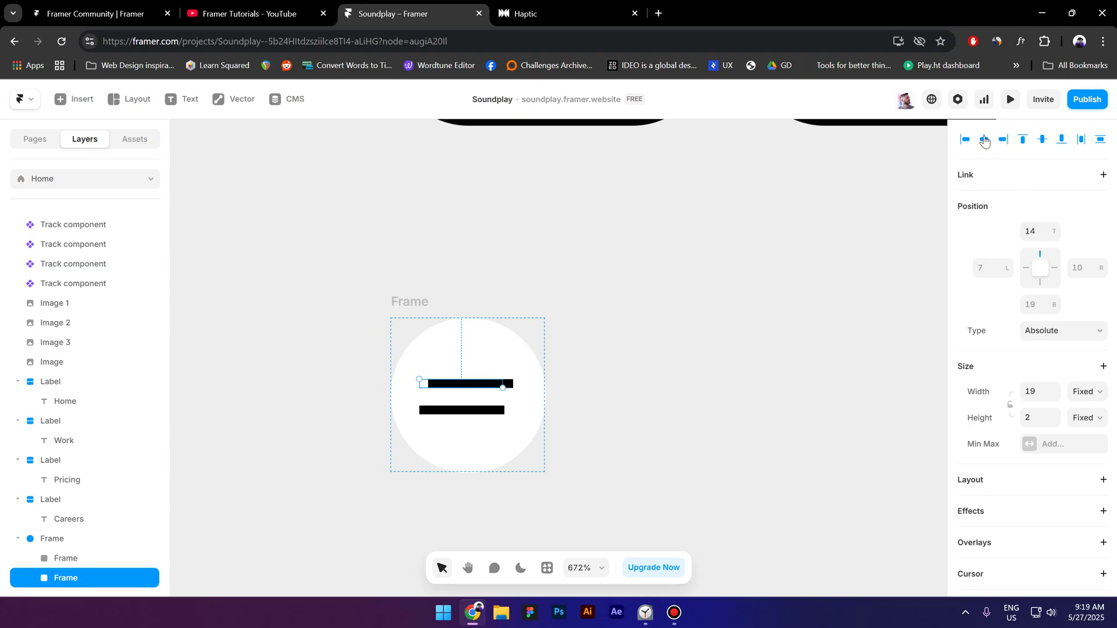
pyautogui.moveTo(428, 384); pyautogui.dragTo(437, 384)
pyautogui.click(465, 410)
pyautogui.click(983, 143)
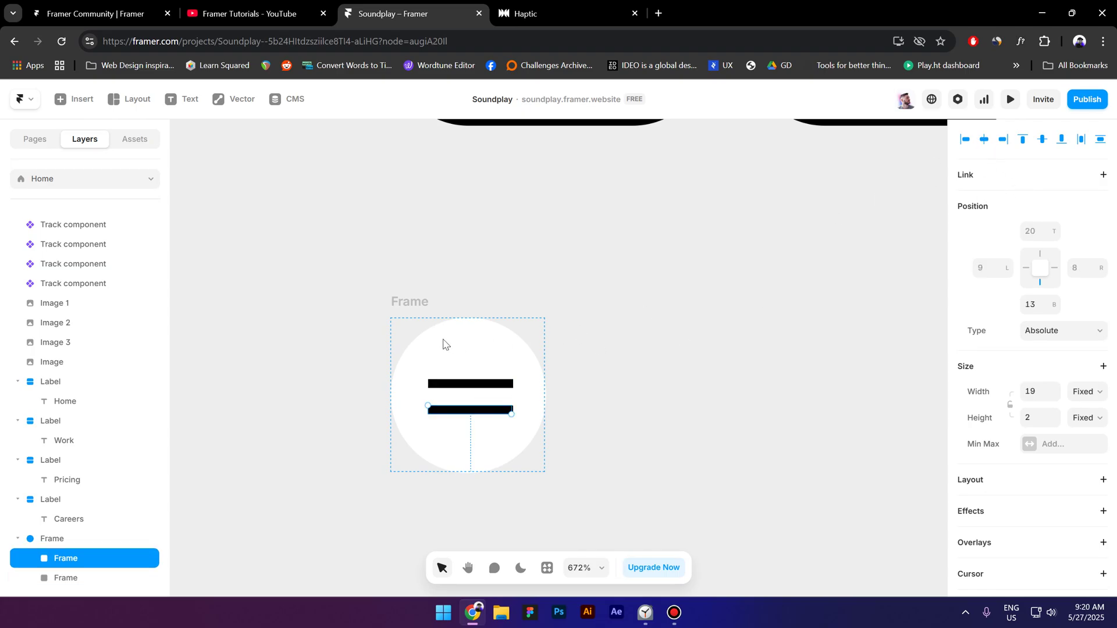
# - Rename the white circle frame as Icon and turn it into a component named Icon
pyautogui.click(41, 539)
pyautogui.doubleClick(40, 539)
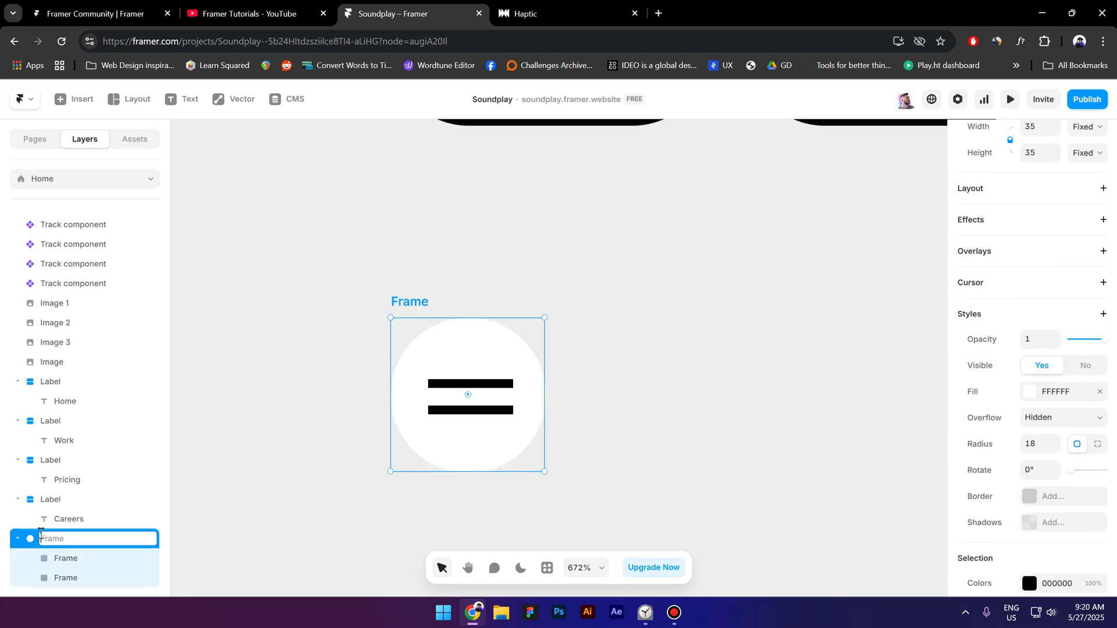
pyautogui.press('Return')
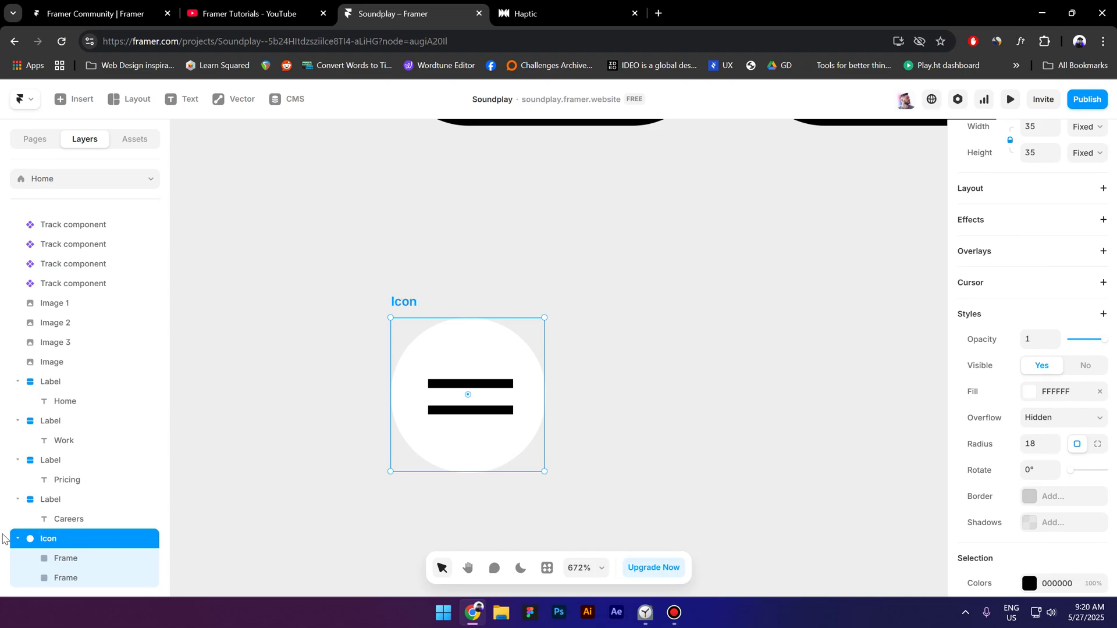
pyautogui.rightClick(49, 543)
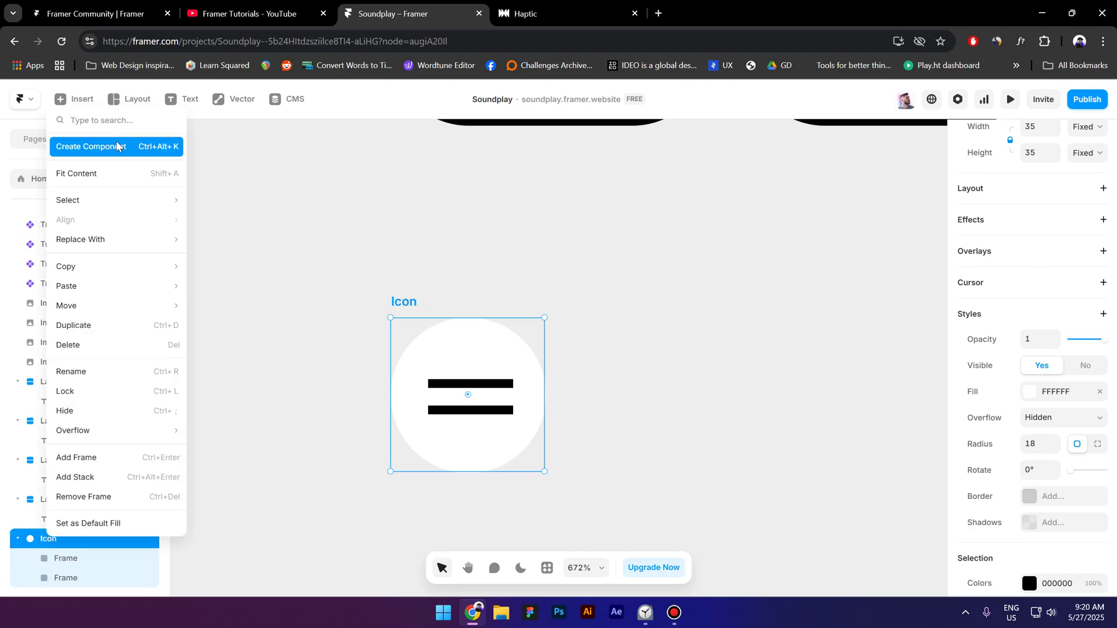
pyautogui.click(125, 146)
pyautogui.click(605, 386)
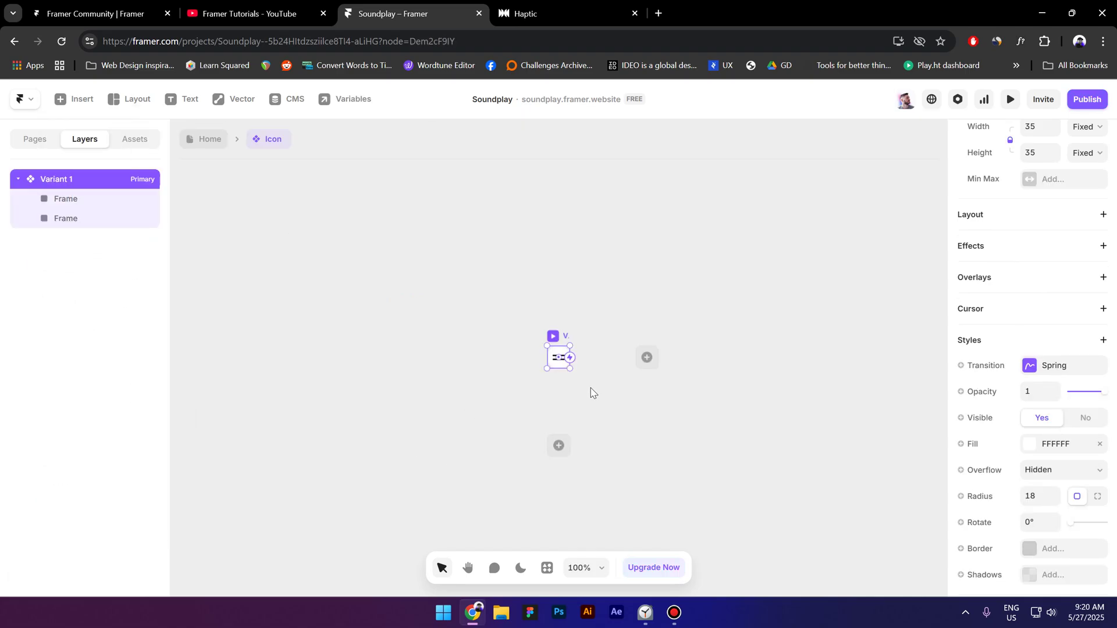
# - Add a Hover variant to the primary variant of the Icon component
pyautogui.click(558, 445)
pyautogui.click(566, 465)
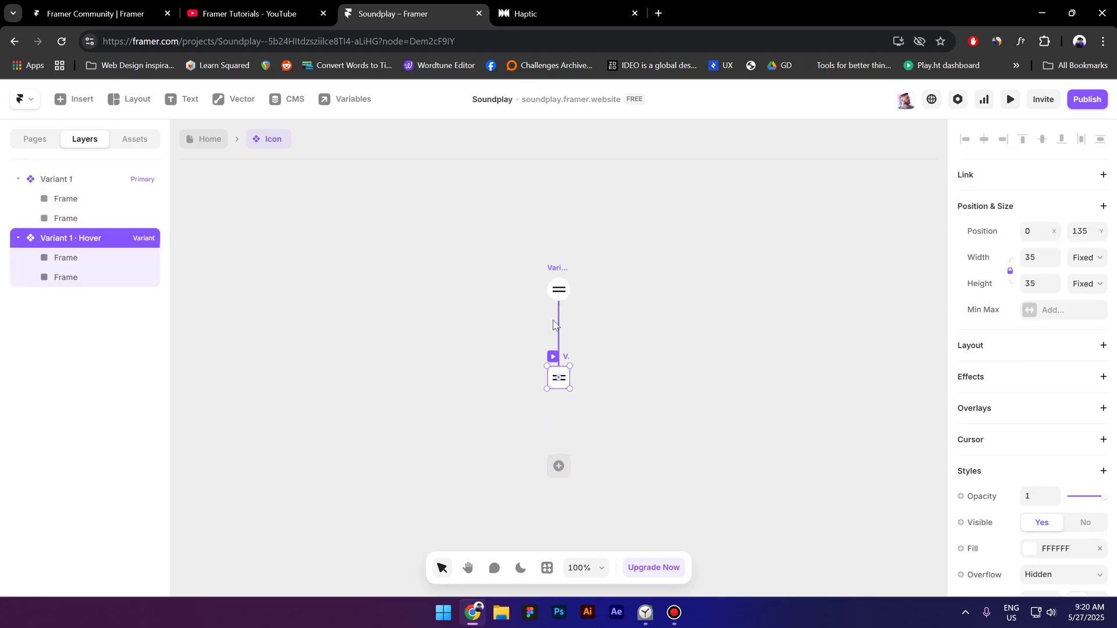
pyautogui.scroll(5, 553, 324)
pyautogui.click(557, 479)
# - Form a plus sign in the Hover variant by rotating the upper bar to vertical and centring both bars vertically in the circle
pyautogui.scroll(3, 565, 425)
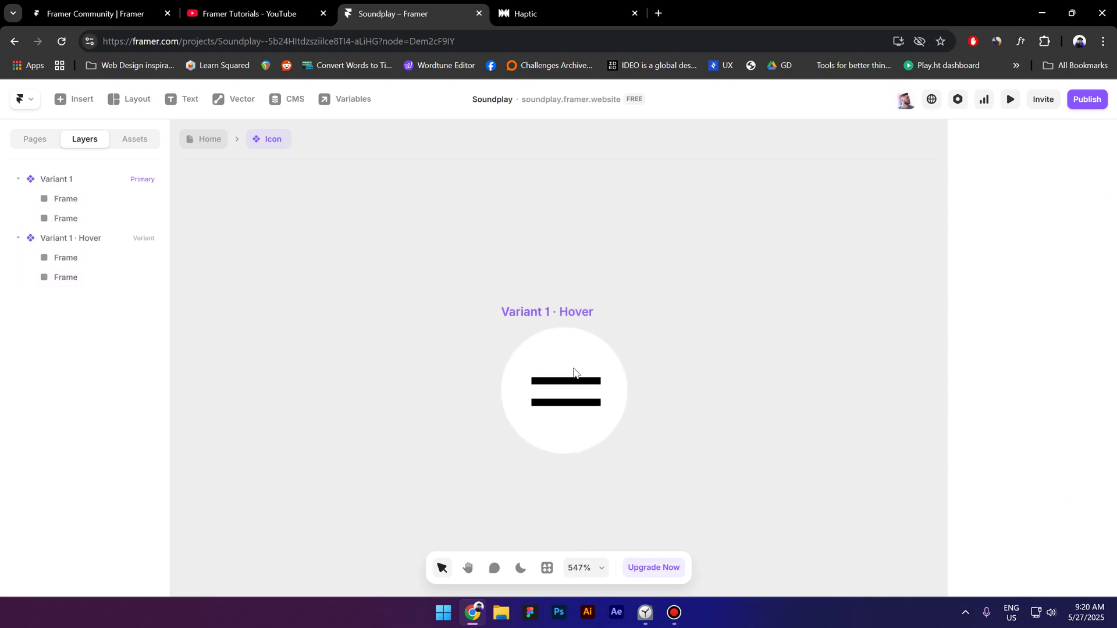
pyautogui.click(577, 382)
pyautogui.moveTo(605, 383); pyautogui.dragTo(568, 420)
pyautogui.click(1044, 140)
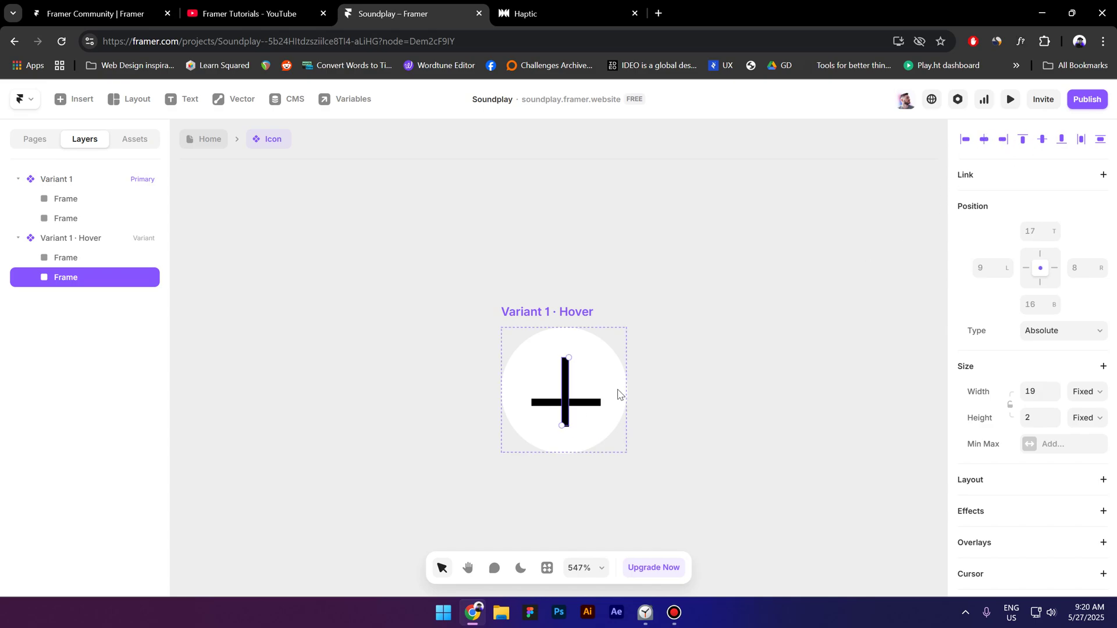
pyautogui.click(600, 401)
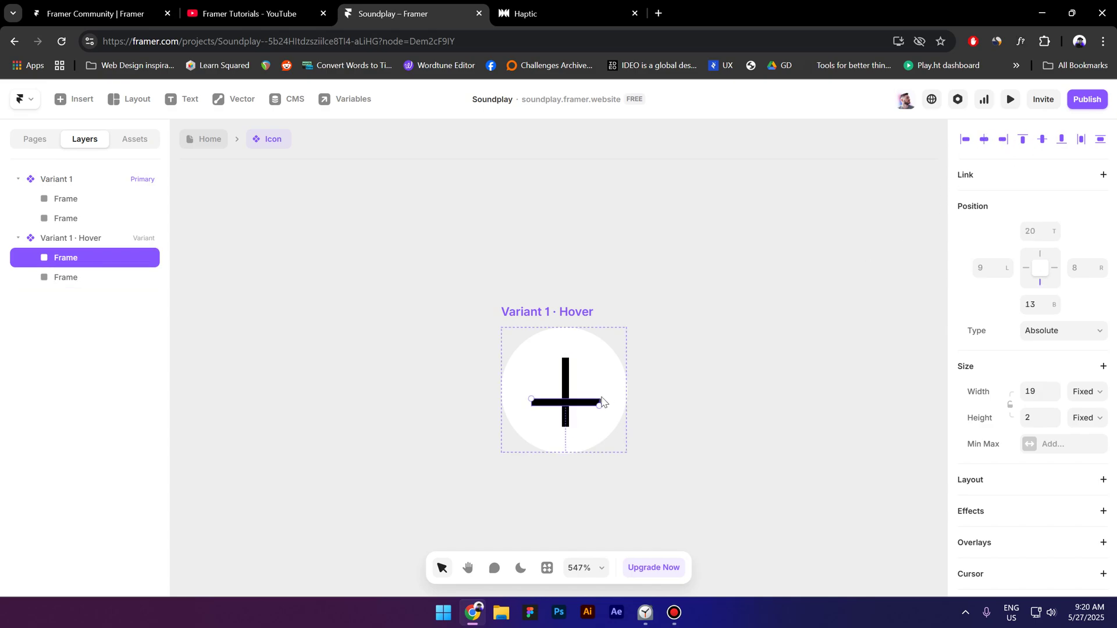
pyautogui.click(1042, 140)
pyautogui.click(407, 426)
# - Add a second regular variant beside the primary variant of the Icon component
pyautogui.scroll(-6, 407, 423)
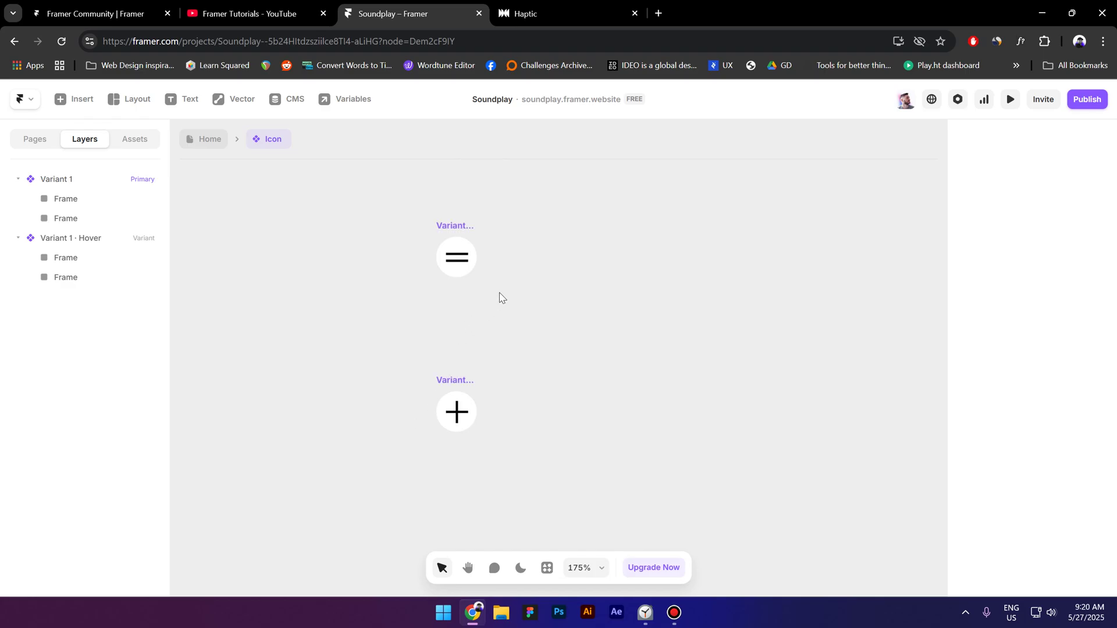
pyautogui.scroll(1, 474, 236)
pyautogui.click(457, 300)
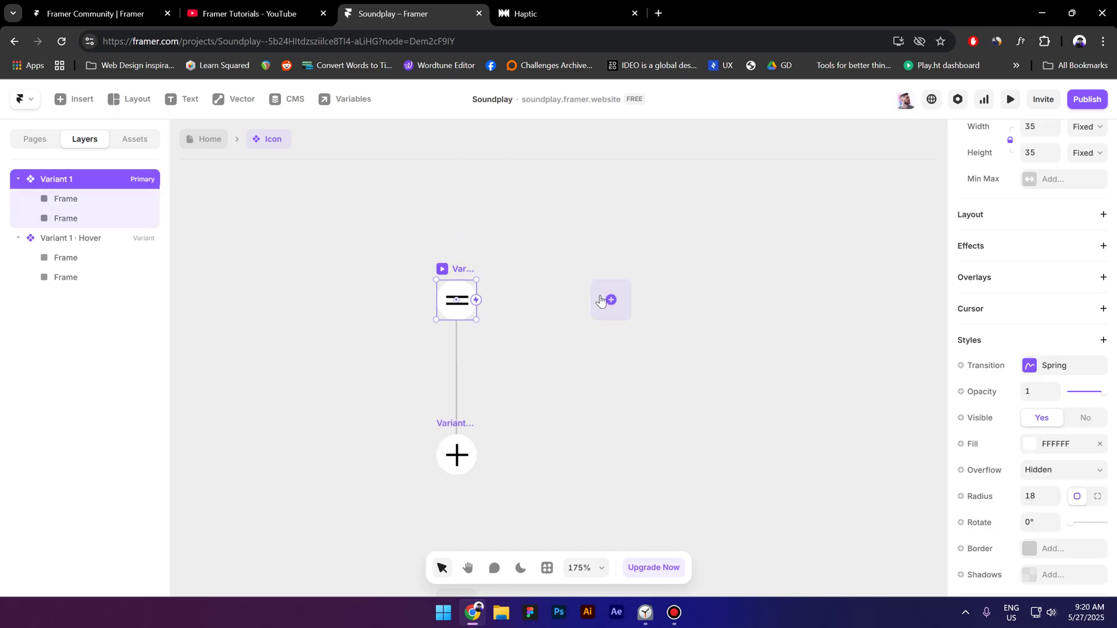
pyautogui.click(601, 299)
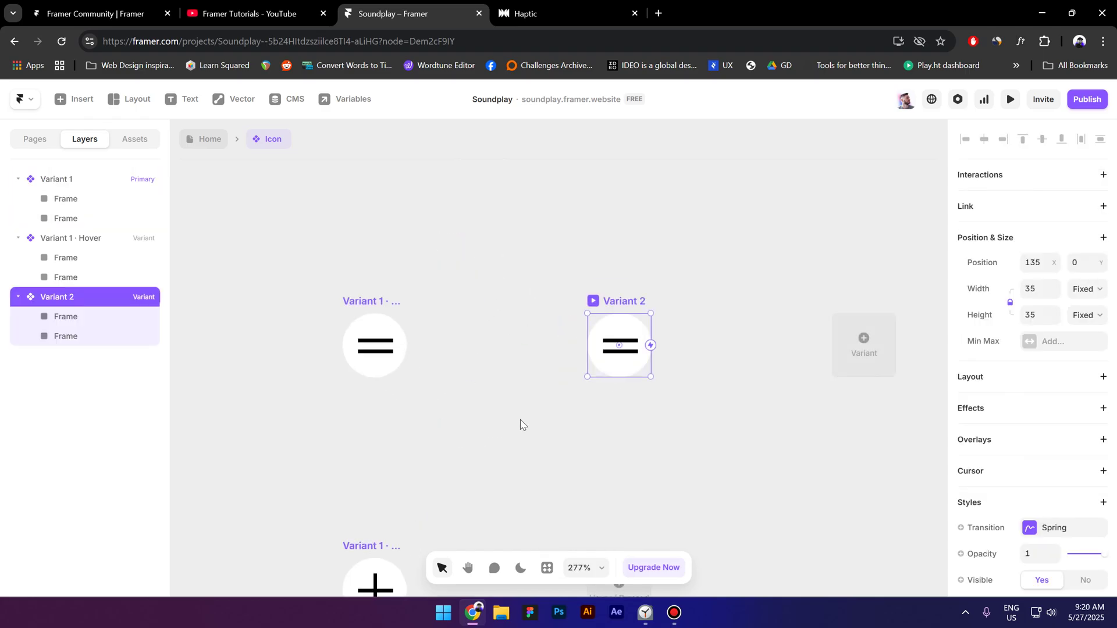
# - Switch to the Haptic reference site to check how its menu icon looks when the menu is toggled, and return to the Framer project
pyautogui.click(526, 12)
pyautogui.click(1068, 119)
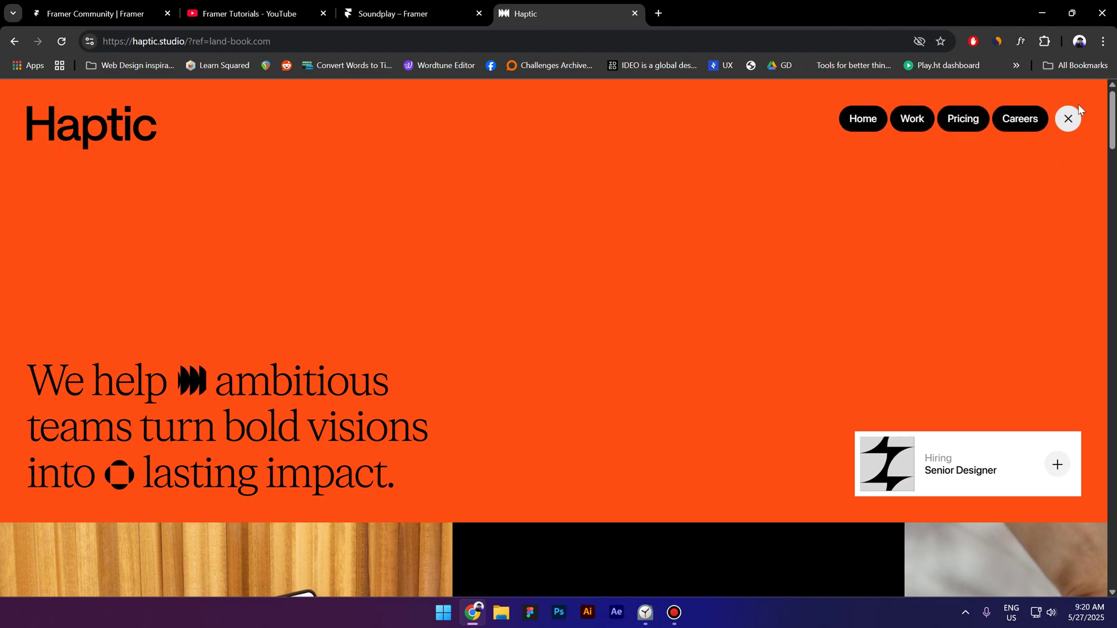
pyautogui.click(381, 13)
# - Form an X in Variant 2 by rotating the lower bar 45° and the upper bar 45° the opposite way, centring both vertically
pyautogui.doubleClick(625, 354)
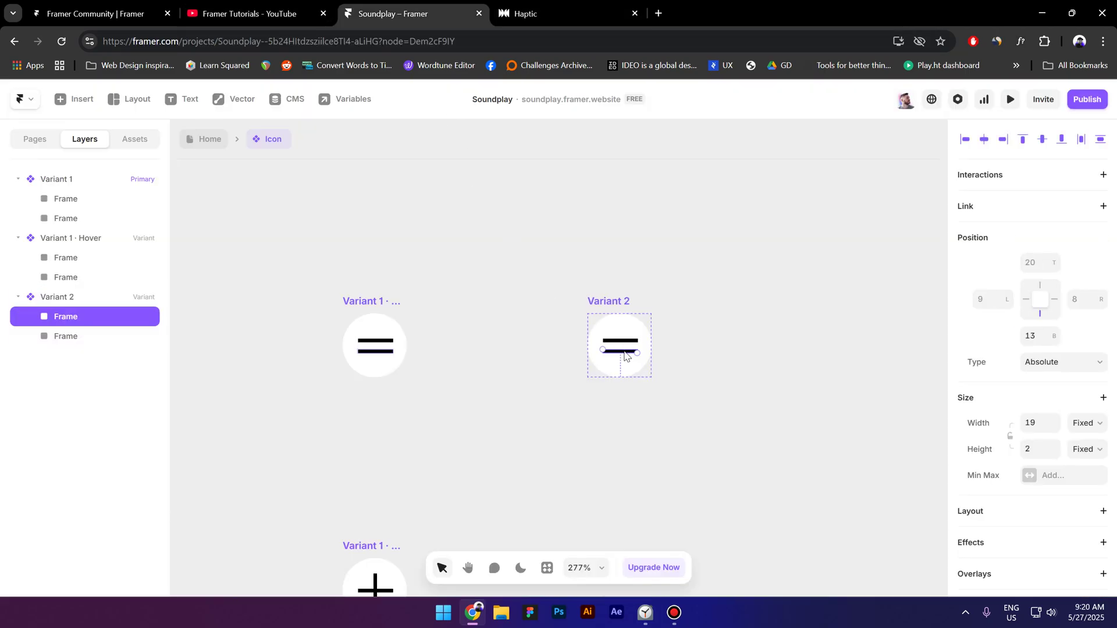
pyautogui.scroll(6, 645, 349)
pyautogui.moveTo(629, 391); pyautogui.dragTo(611, 407)
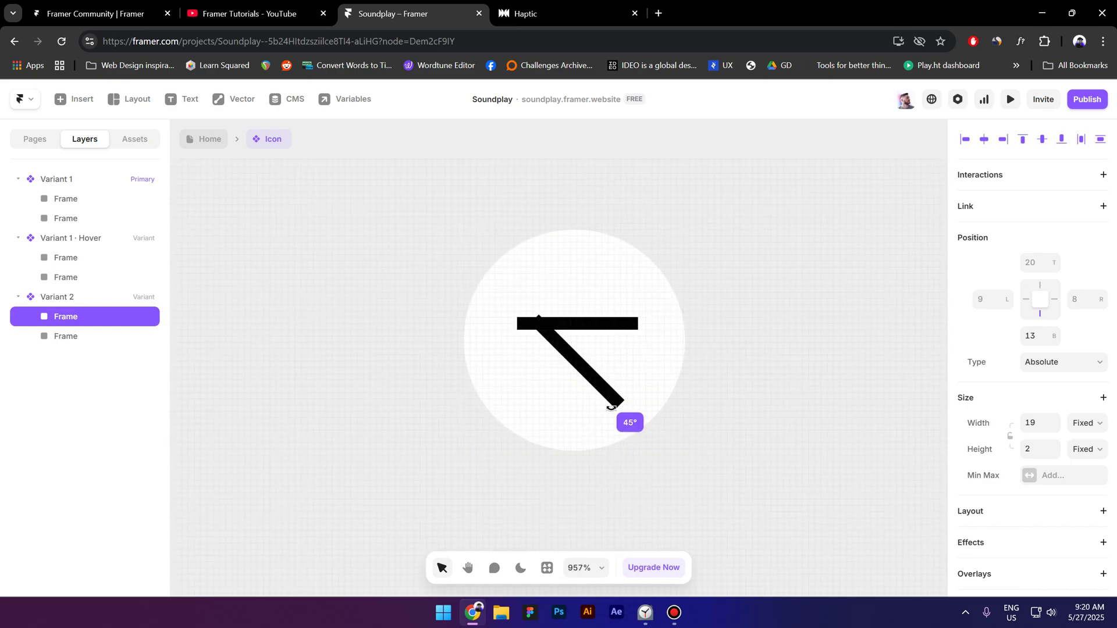
pyautogui.click(631, 327)
pyautogui.moveTo(639, 335); pyautogui.dragTo(655, 290)
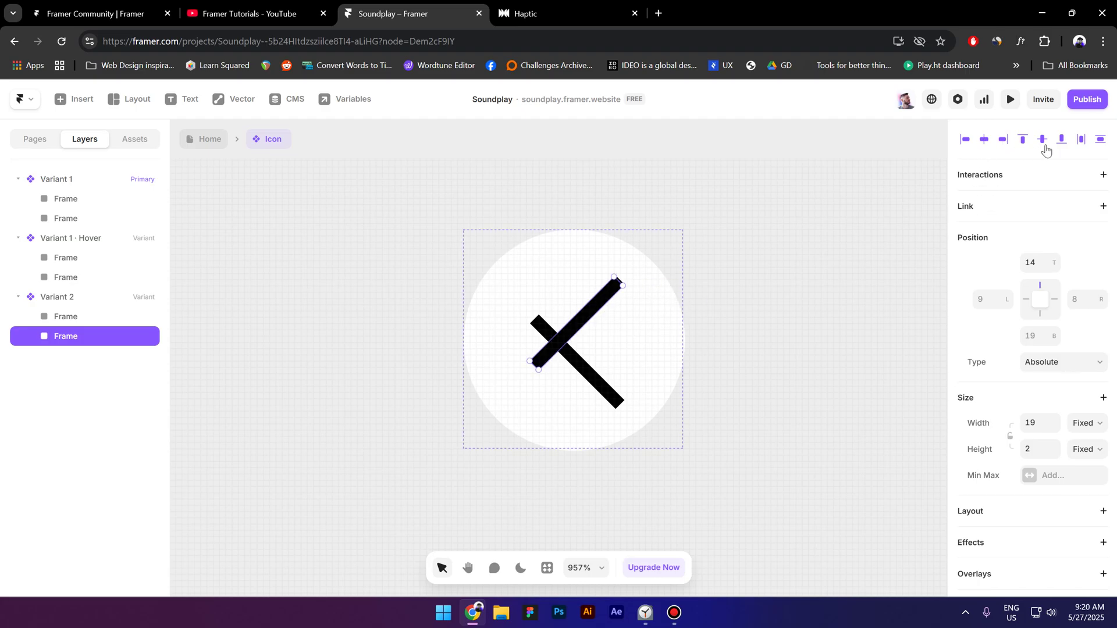
pyautogui.click(614, 393)
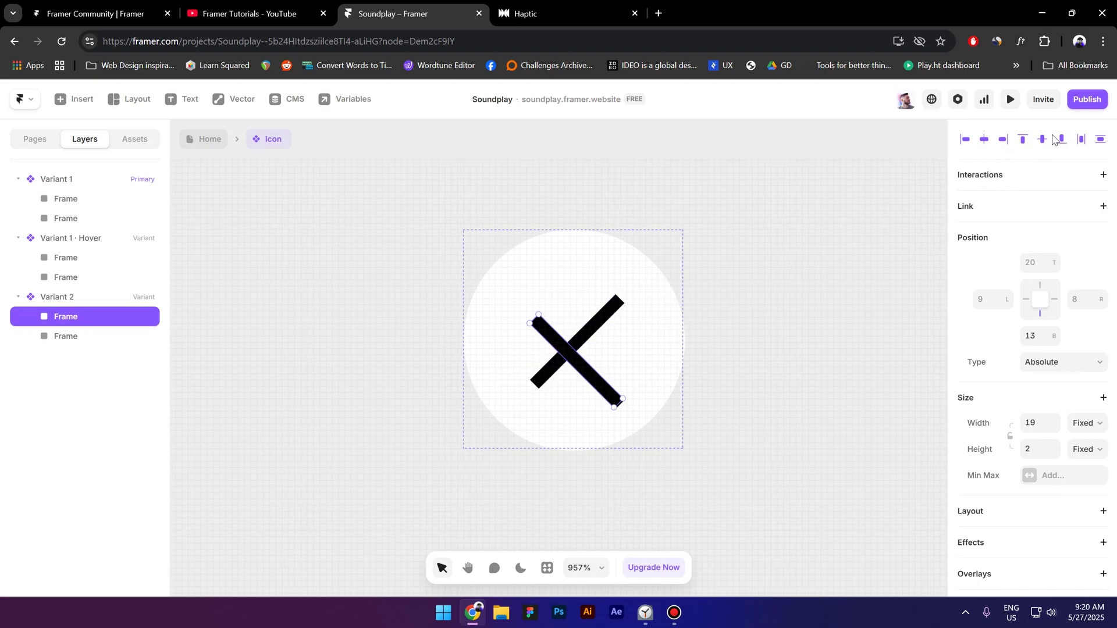
pyautogui.click(836, 294)
pyautogui.hotkey('shift', '1')
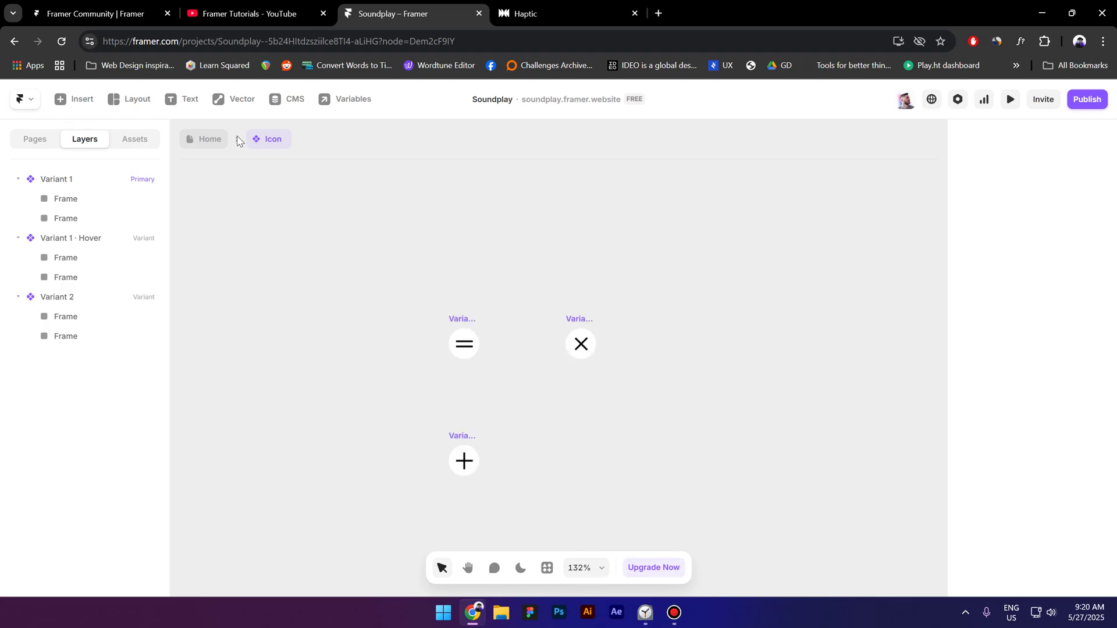
# - Return to the Home page and move the icon instance in line with the labels, just before Home, at X -434, Y 123
pyautogui.click(200, 140)
pyautogui.scroll(-5, 362, 348)
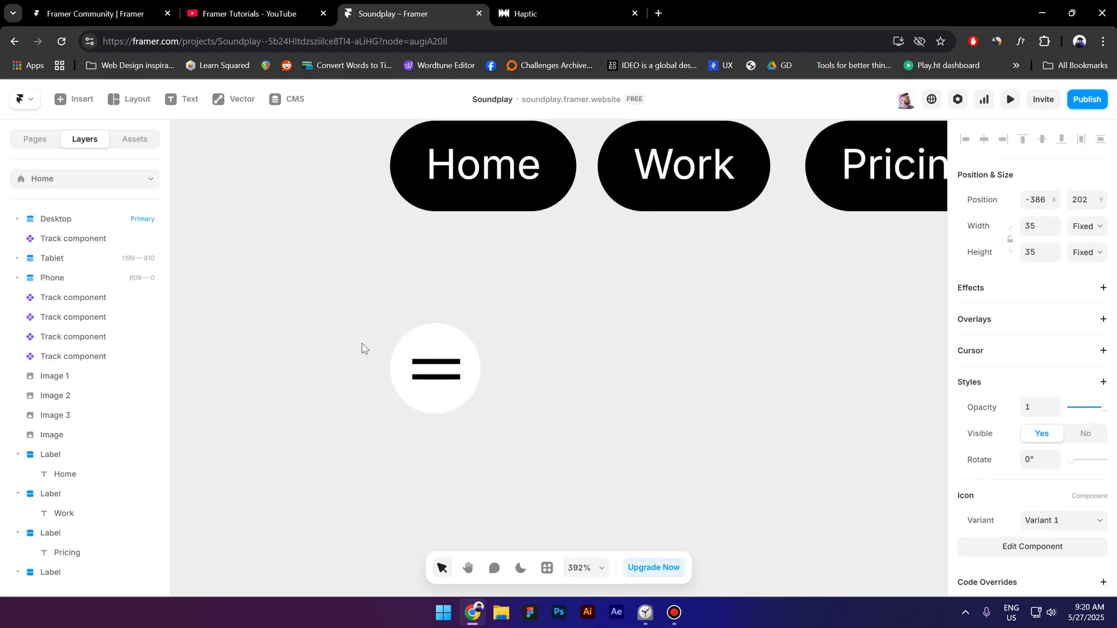
pyautogui.scroll(-4, 362, 348)
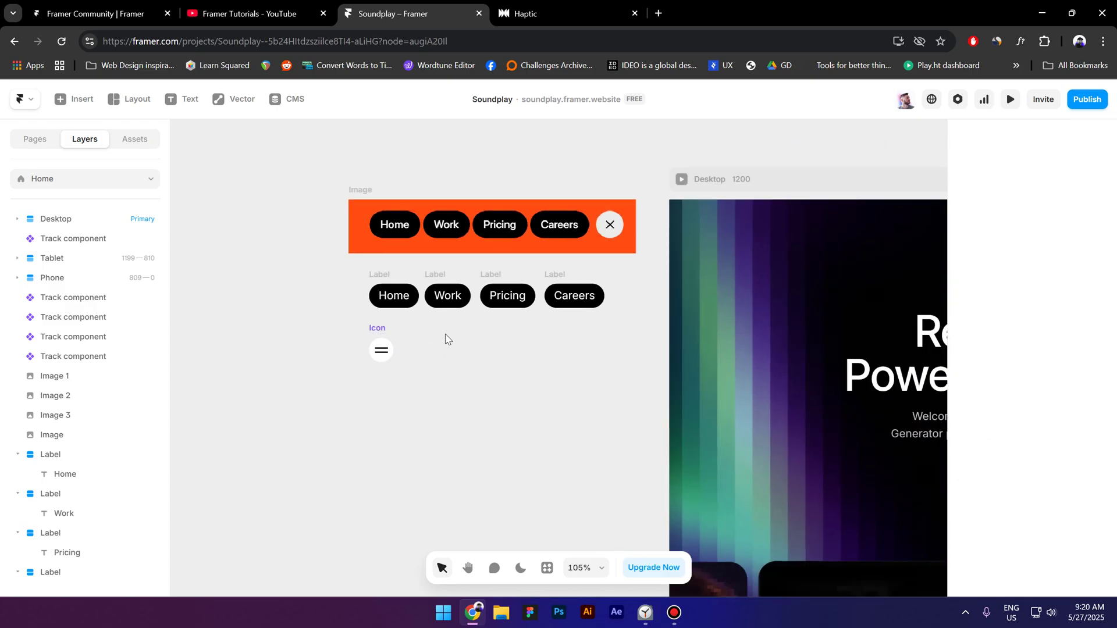
pyautogui.moveTo(378, 343); pyautogui.dragTo(341, 279)
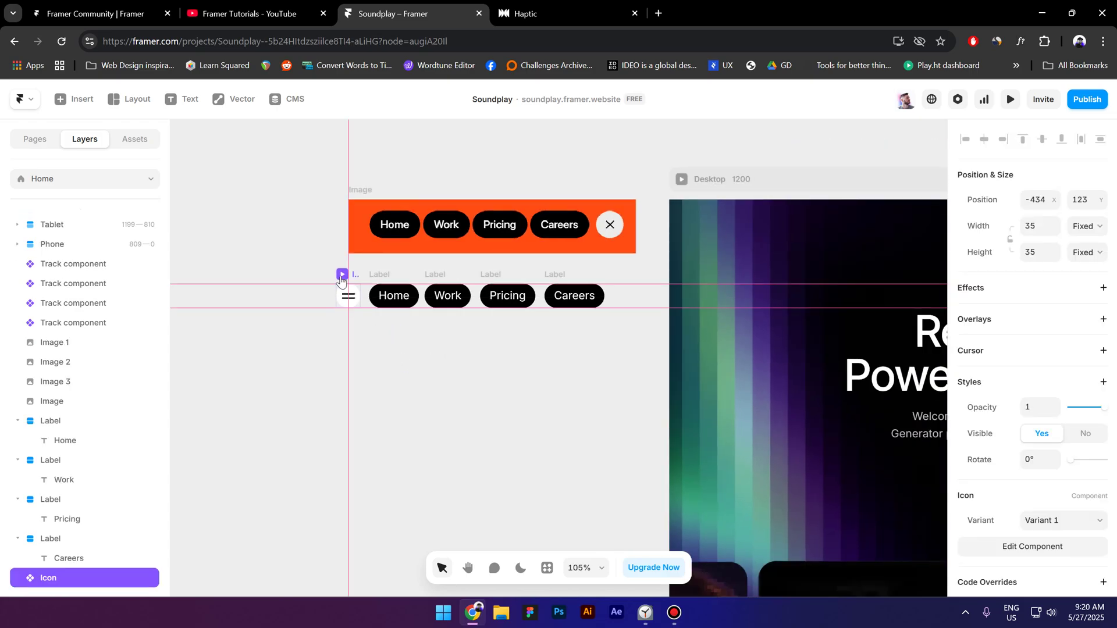
# - Group the icon and the Home, Work, Pricing and Careers labels into one horizontal stack
pyautogui.keyDown('shift'); pyautogui.click(389, 277); pyautogui.keyUp('shift')
pyautogui.keyDown('shift'); pyautogui.click(445, 276); pyautogui.keyUp('shift')
pyautogui.keyDown('shift'); pyautogui.click(490, 277); pyautogui.keyUp('shift')
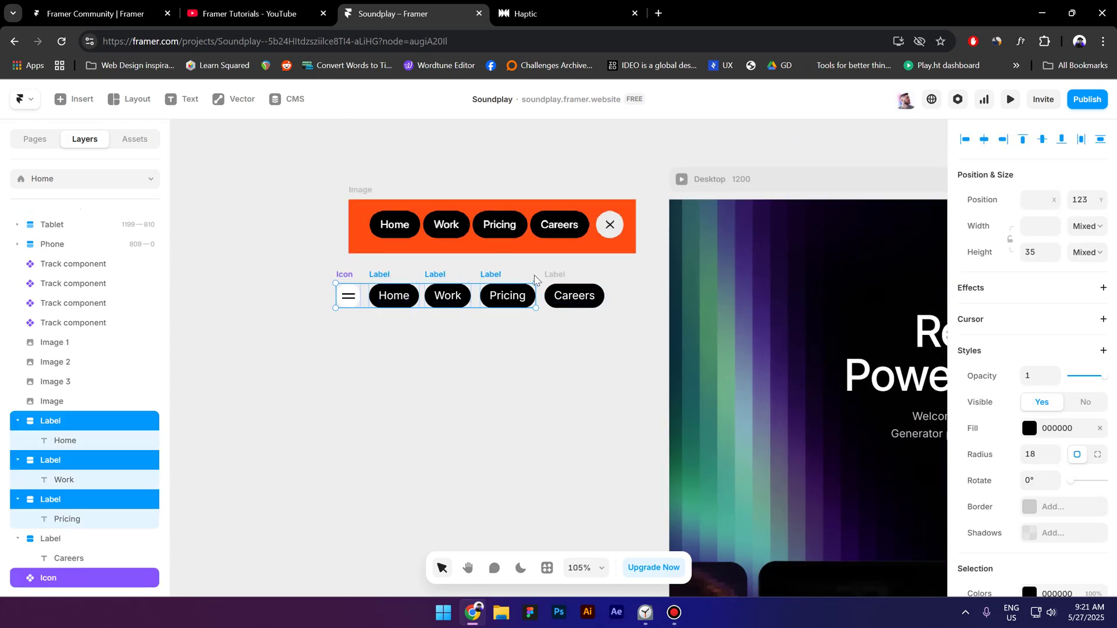
pyautogui.keyDown('shift'); pyautogui.click(553, 278); pyautogui.keyUp('shift')
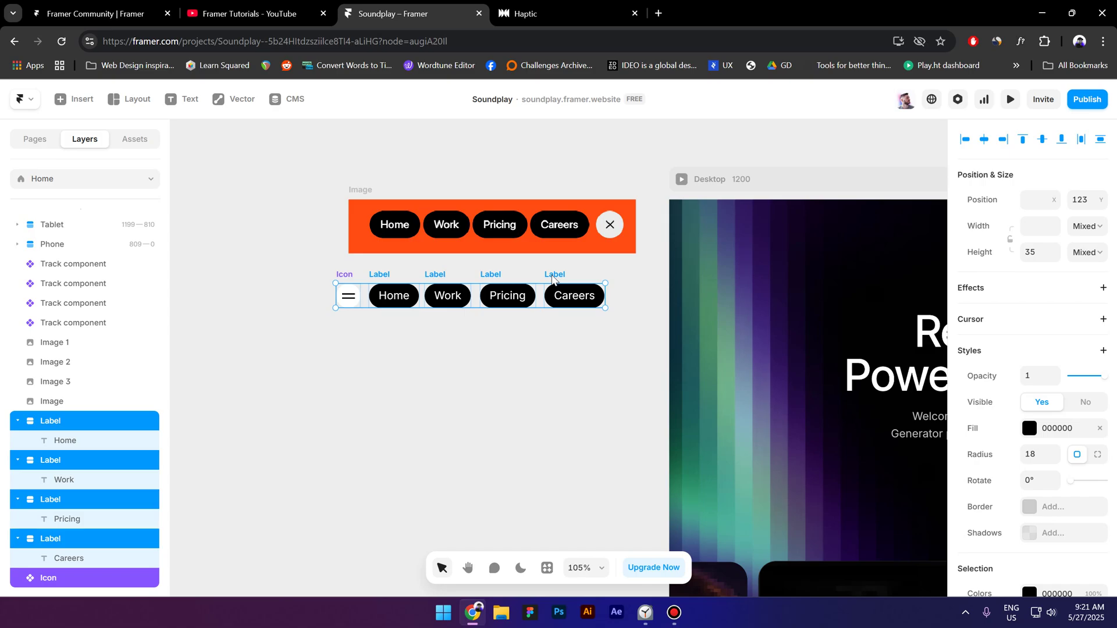
pyautogui.hotkey('ctrl', 'Return')
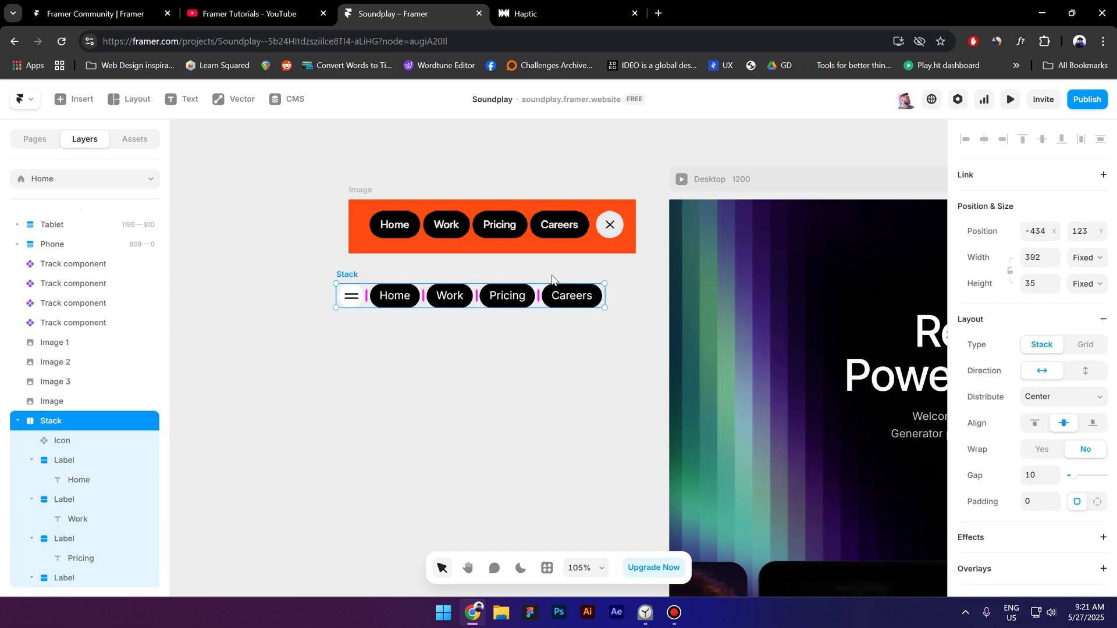
# - Reorder the stack so the icon comes last, after the Careers label
pyautogui.click(350, 305)
pyautogui.press('Right')
pyautogui.press('Right')
pyautogui.press('Right')
pyautogui.press('Right')
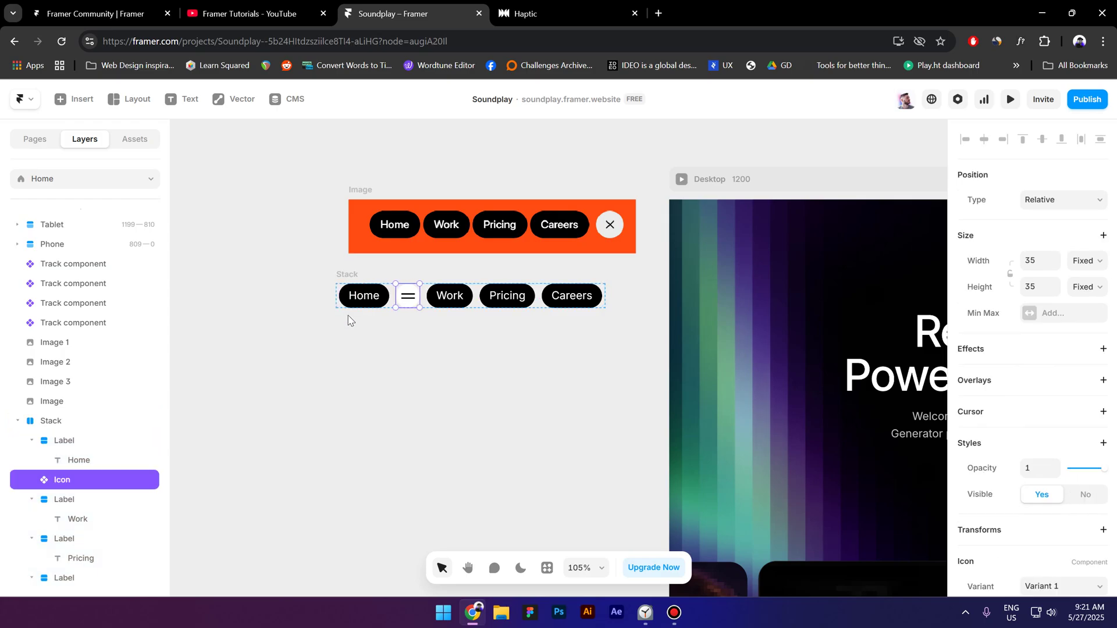
# - Rename the stack as Wrapper
pyautogui.scroll(5, 389, 268)
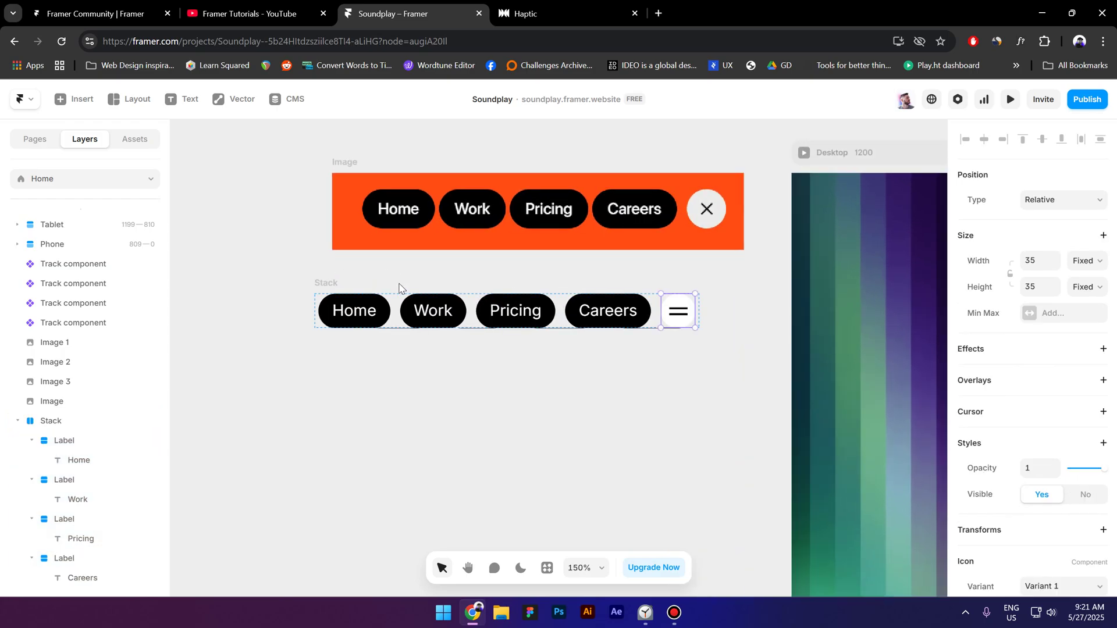
pyautogui.click(55, 421)
pyautogui.doubleClick(55, 422)
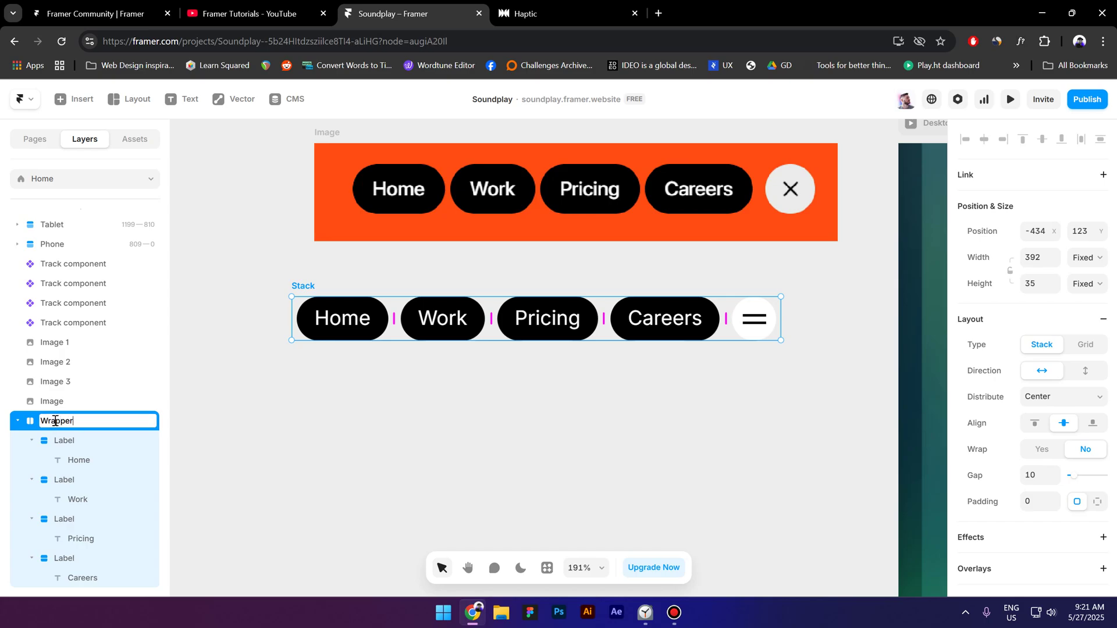
pyautogui.write('Wrapper')
pyautogui.press('Return')
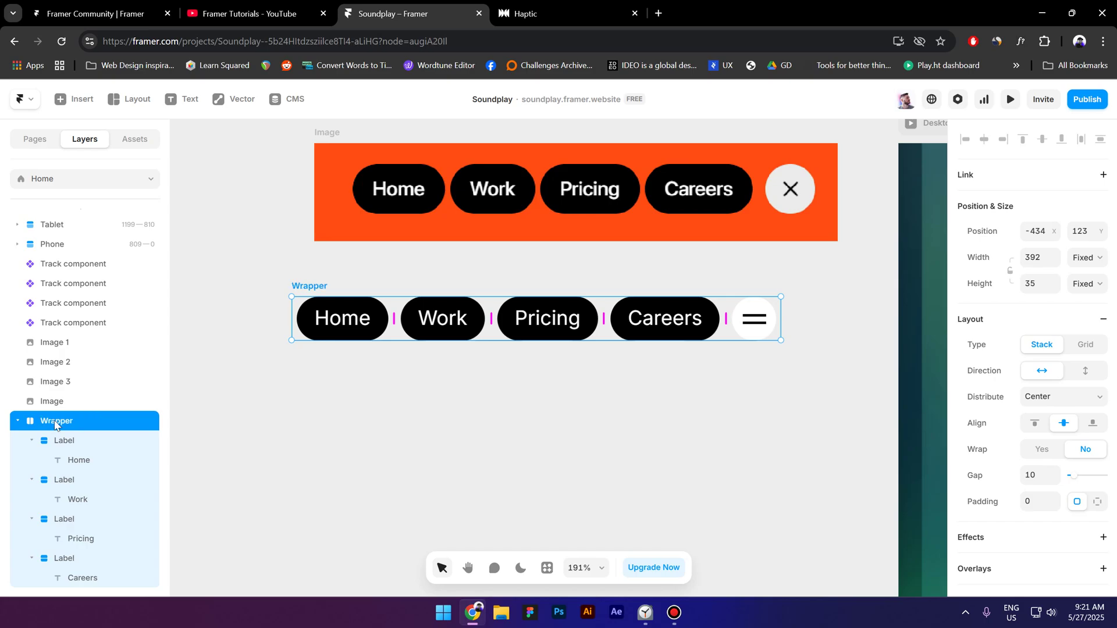
# - Set the Wrapper stack's width to Fit and its gap to 8
pyautogui.click(1087, 258)
pyautogui.click(1088, 326)
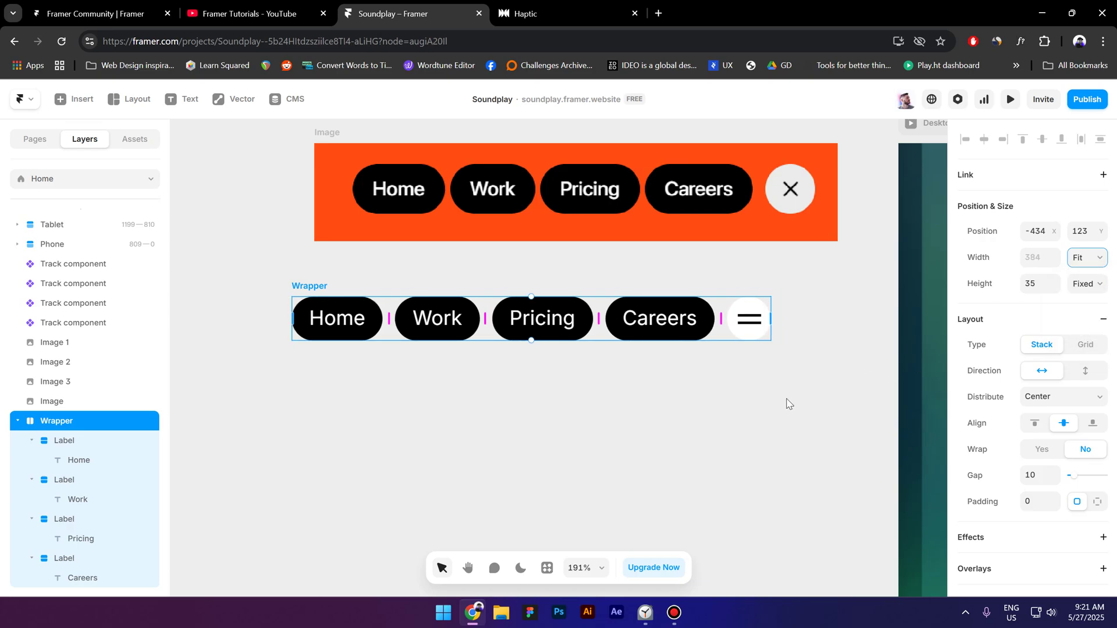
pyautogui.click(1029, 478)
pyautogui.press('Return')
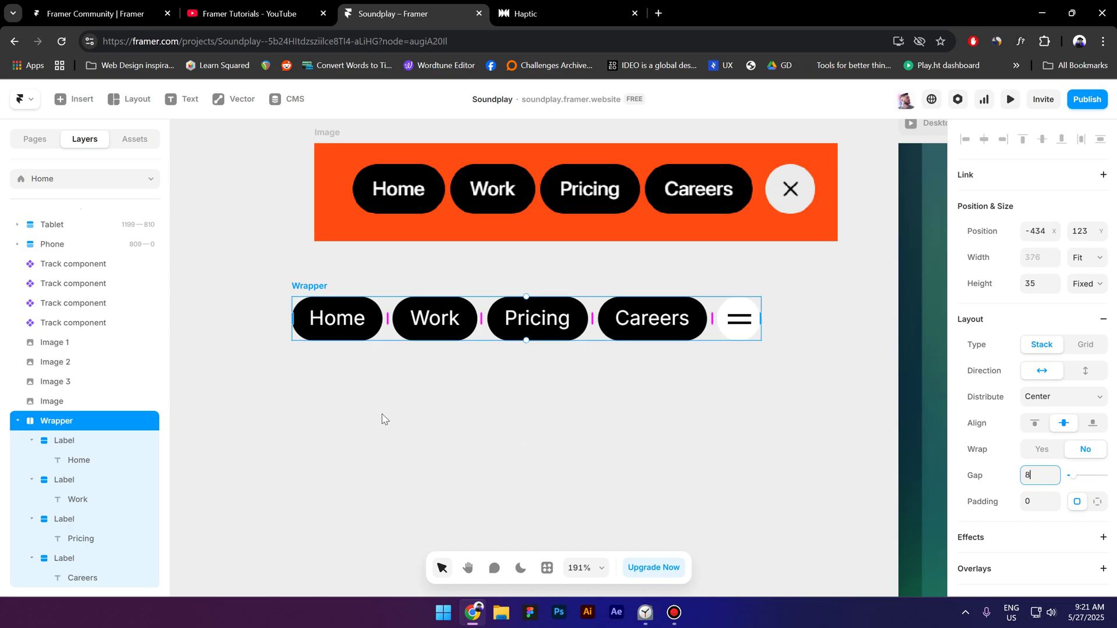
# - Turn the Wrapper stack into a component named Wrapper
pyautogui.click(382, 416)
pyautogui.click(135, 430)
pyautogui.rightClick(116, 424)
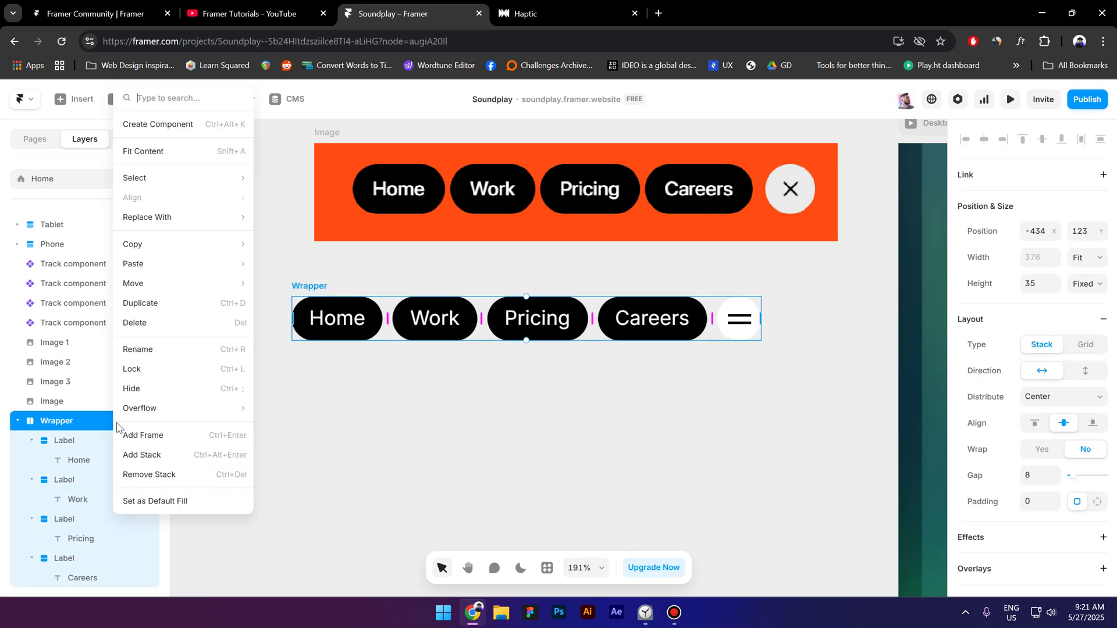
pyautogui.click(159, 123)
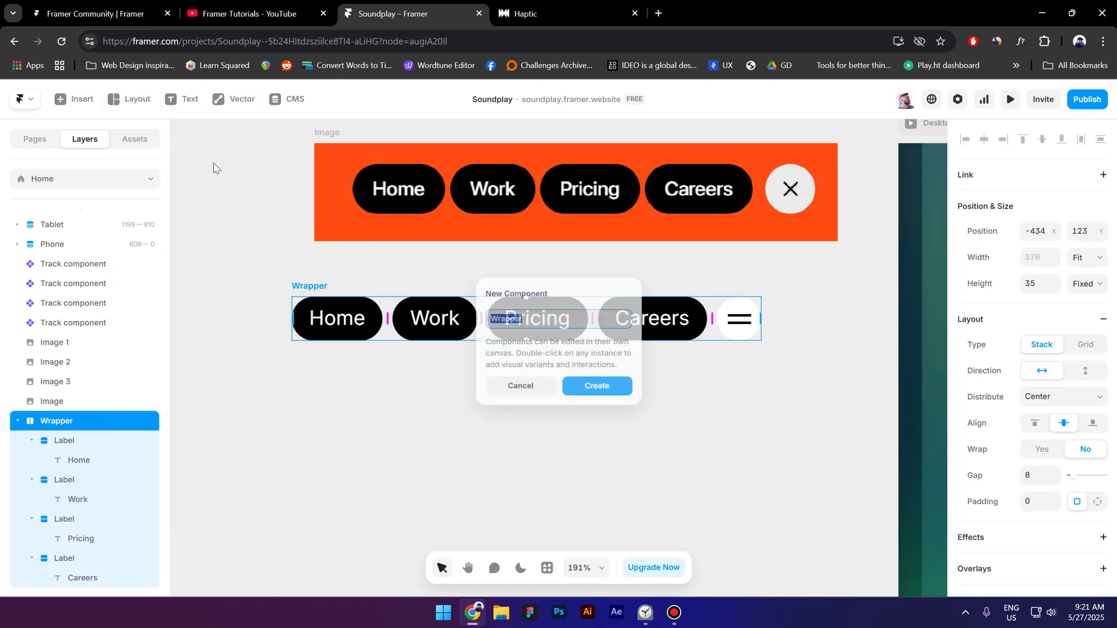
pyautogui.click(593, 389)
pyautogui.click(546, 407)
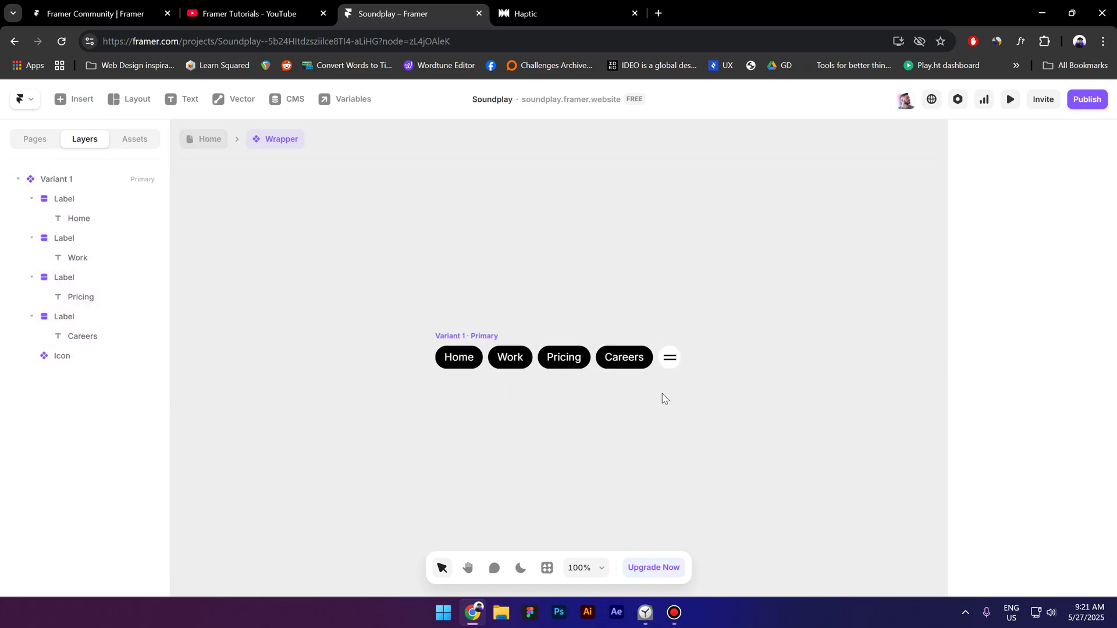
# - Add a second variant to the Wrapper component, and select its primary variant again
pyautogui.click(482, 336)
pyautogui.click(776, 363)
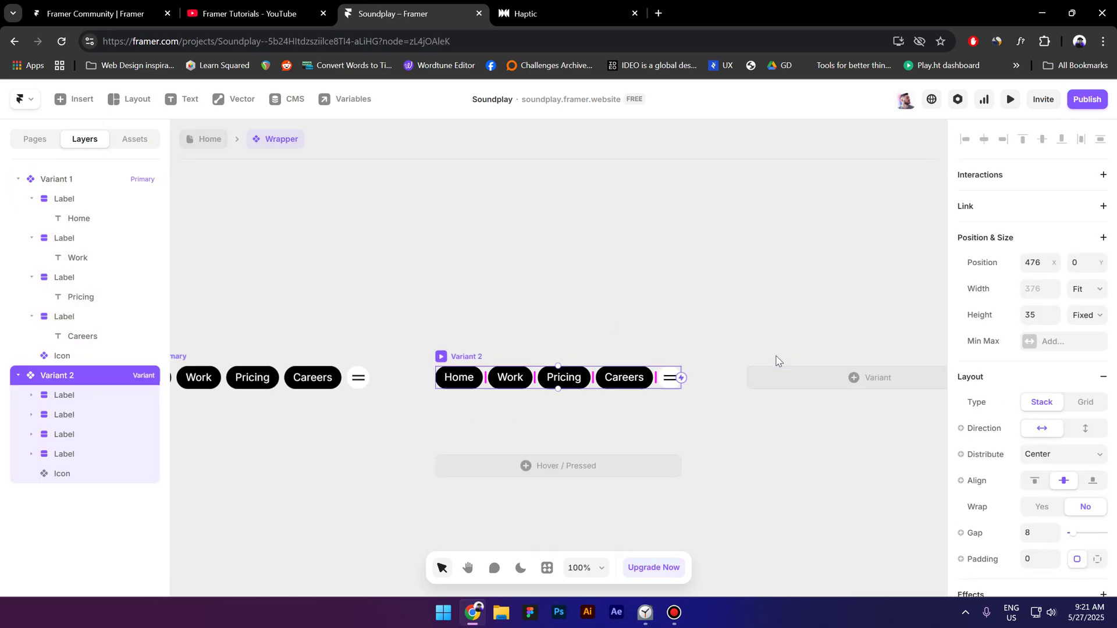
pyautogui.moveTo(245, 450); pyautogui.dragTo(669, 431)
pyautogui.click(462, 381)
pyautogui.scroll(1, 462, 381)
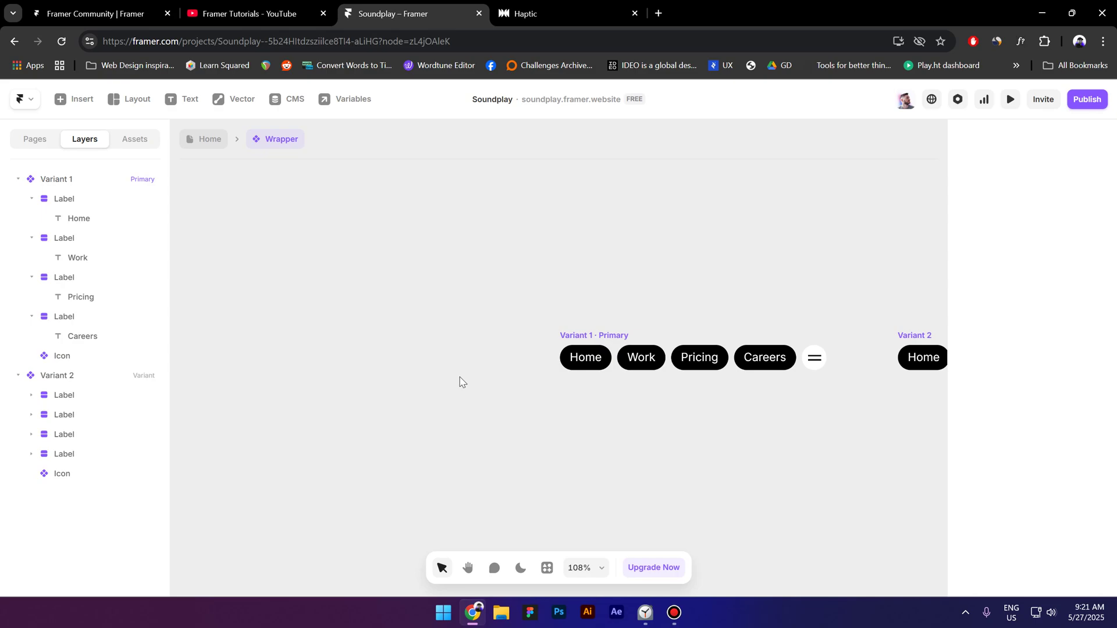
pyautogui.click(590, 336)
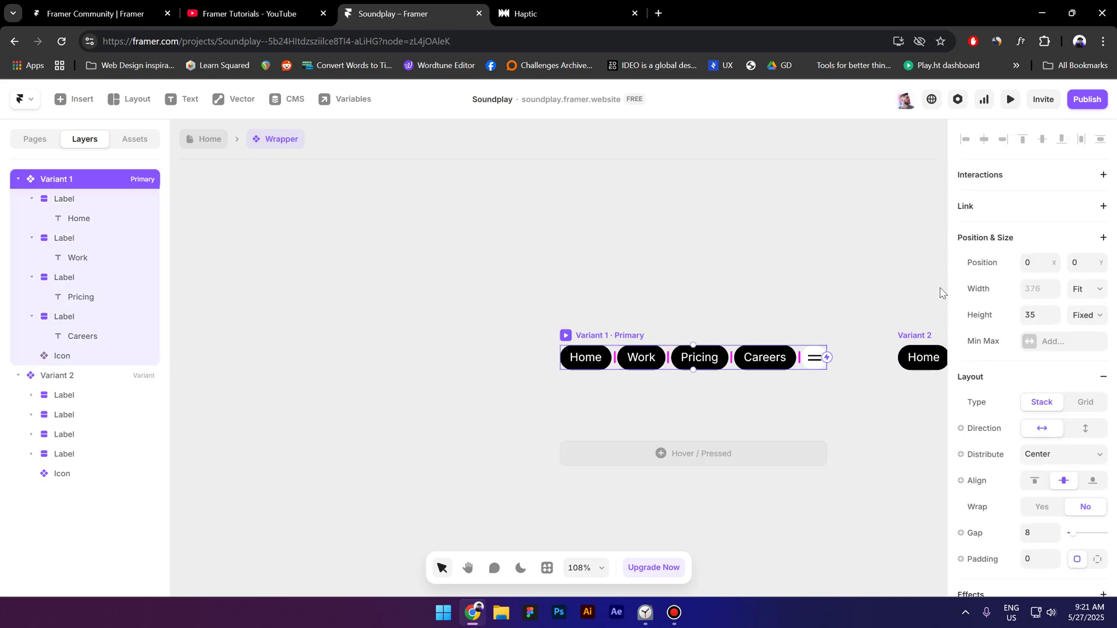
# - Set the primary variant's width to Fixed and give its Home, Work, Pricing and Careers labels absolute positioning
pyautogui.click(1086, 295)
pyautogui.click(1089, 307)
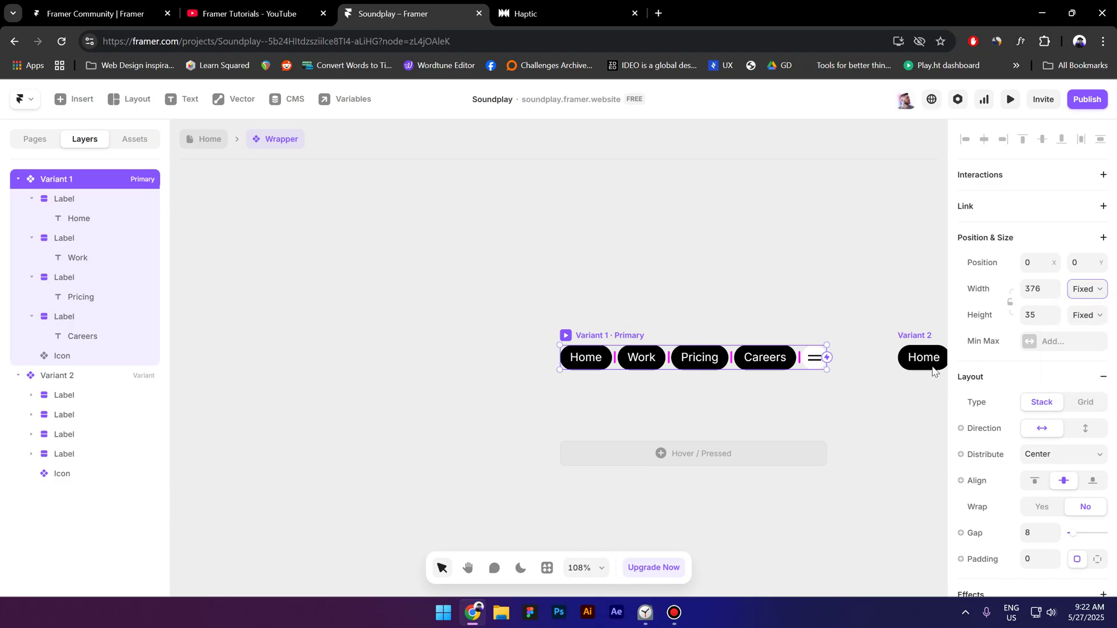
pyautogui.click(66, 201)
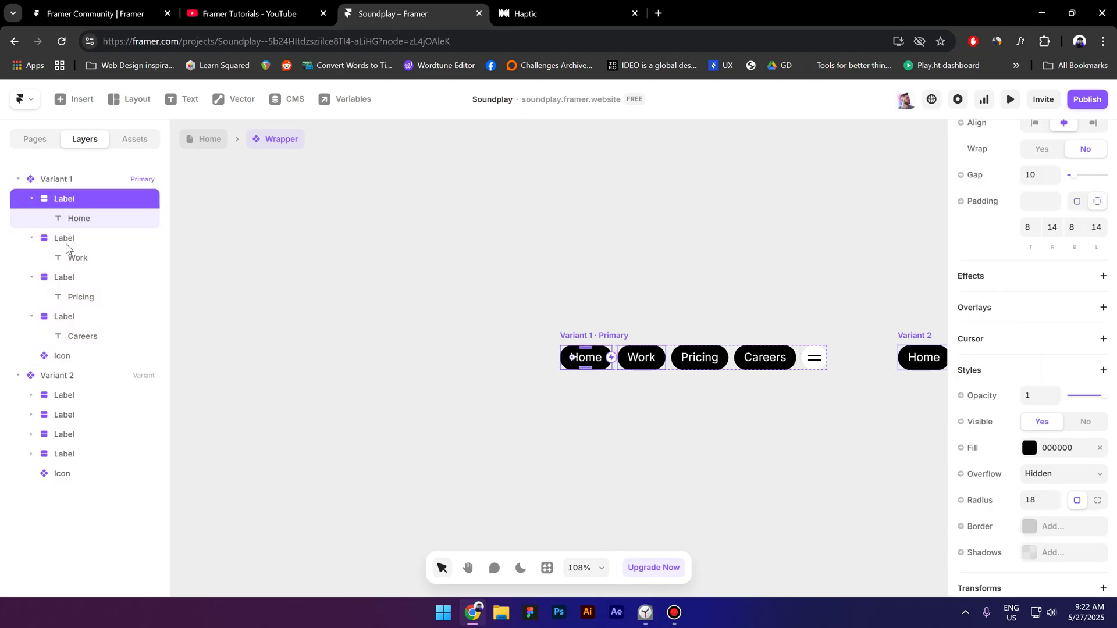
pyautogui.keyDown('shift'); pyautogui.click(69, 243); pyautogui.keyUp('shift')
pyautogui.keyDown('shift'); pyautogui.click(71, 279); pyautogui.keyUp('shift')
pyautogui.keyDown('shift'); pyautogui.click(69, 316); pyautogui.keyUp('shift')
pyautogui.scroll(3, 792, 361)
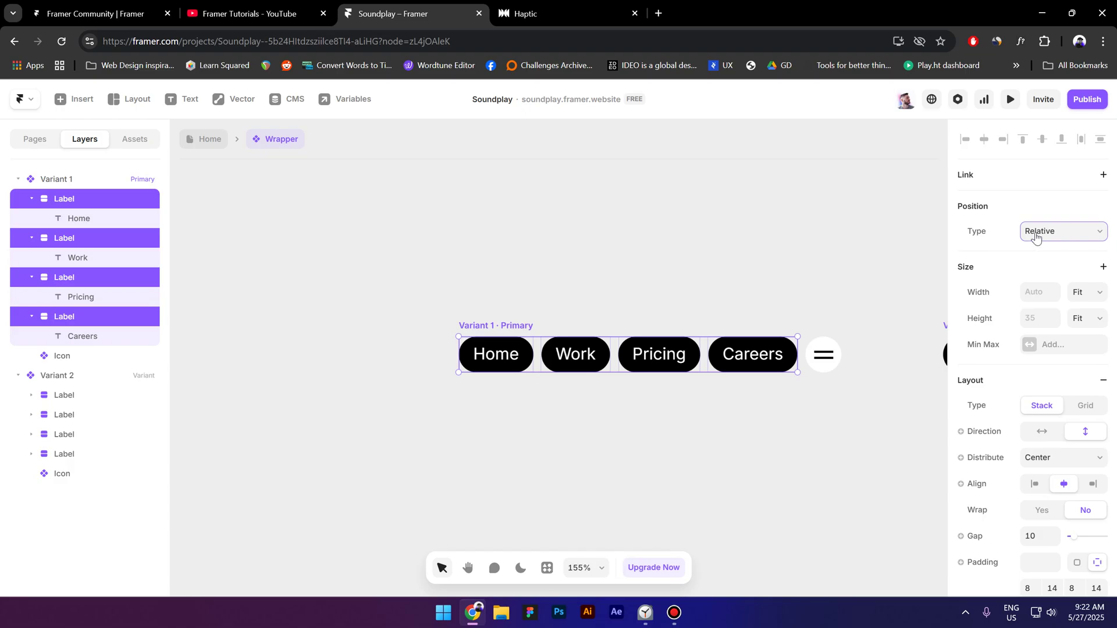
pyautogui.click(1036, 233)
pyautogui.click(1040, 247)
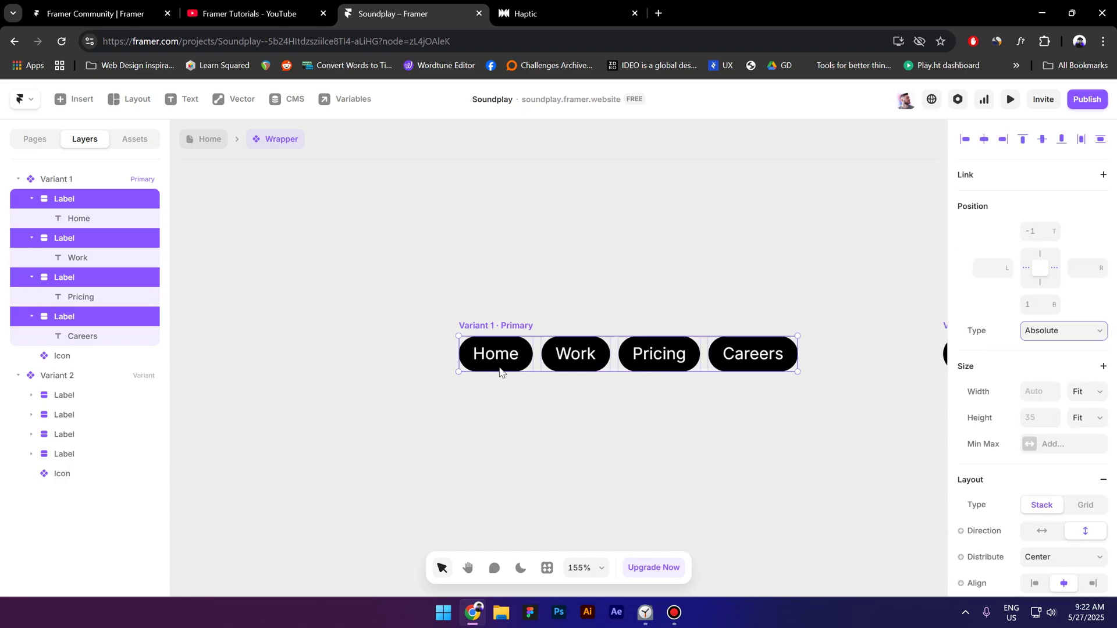
# - Move the four labels together out of the primary variant, just past its right edge
pyautogui.moveTo(475, 371); pyautogui.dragTo(796, 355)
pyautogui.keyDown('ctrl'); pyautogui.scroll(5, 934, 364); pyautogui.keyUp('ctrl')
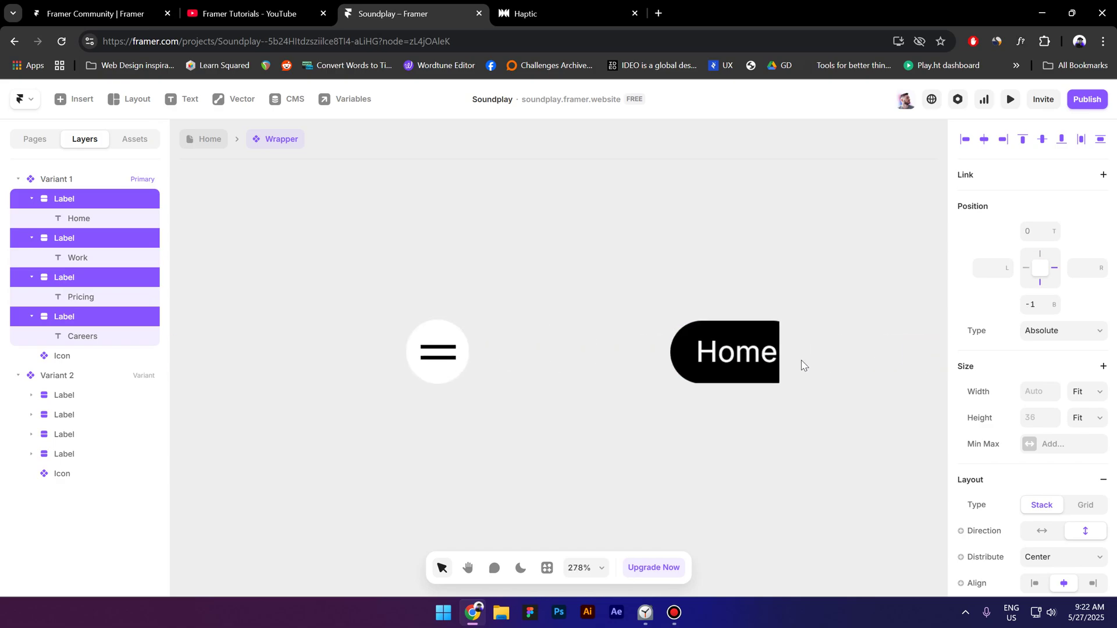
pyautogui.moveTo(703, 354); pyautogui.dragTo(780, 352)
# - Set the primary variant's stack distribution to End
pyautogui.click(513, 430)
pyautogui.click(437, 351)
pyautogui.keyDown('ctrl'); pyautogui.scroll(-3, 640, 367); pyautogui.keyUp('ctrl')
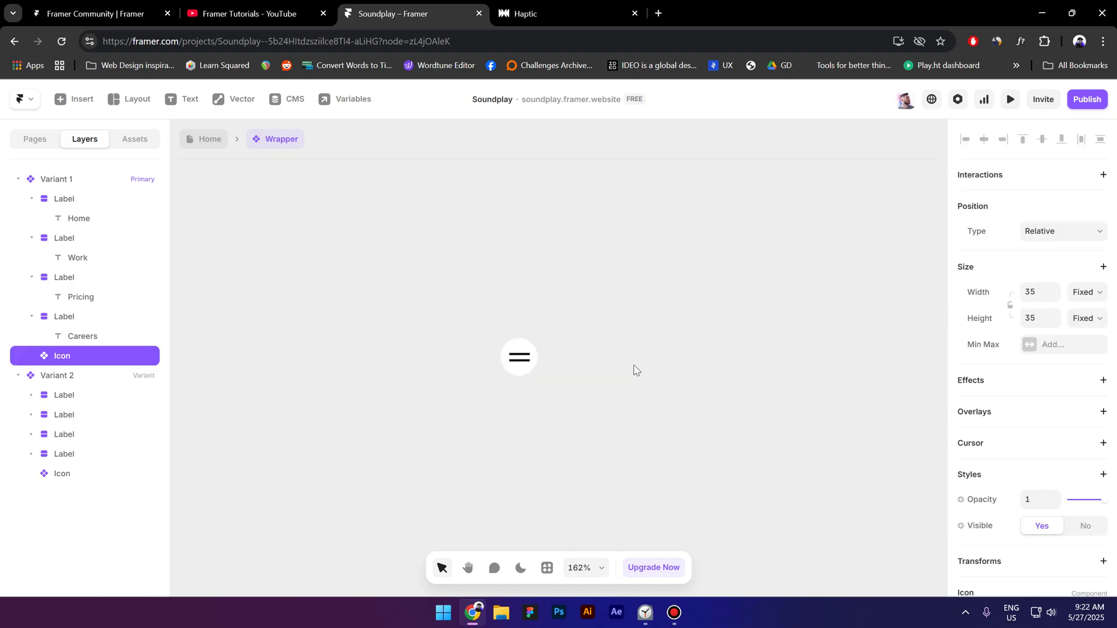
pyautogui.click(327, 327)
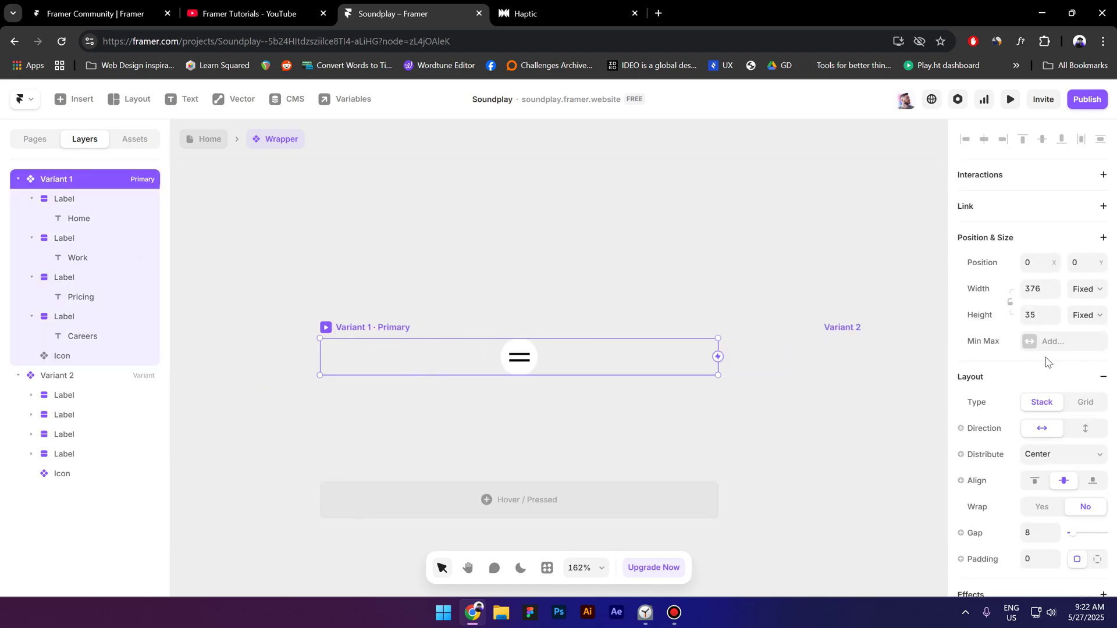
pyautogui.scroll(-2, 1050, 372)
pyautogui.click(1054, 390)
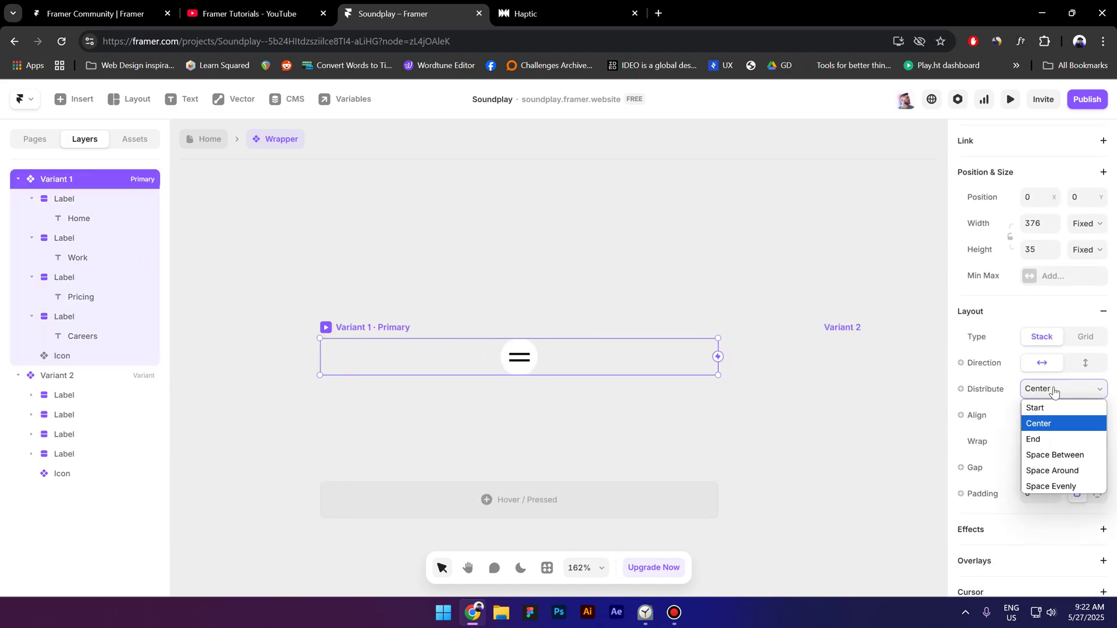
pyautogui.click(1046, 440)
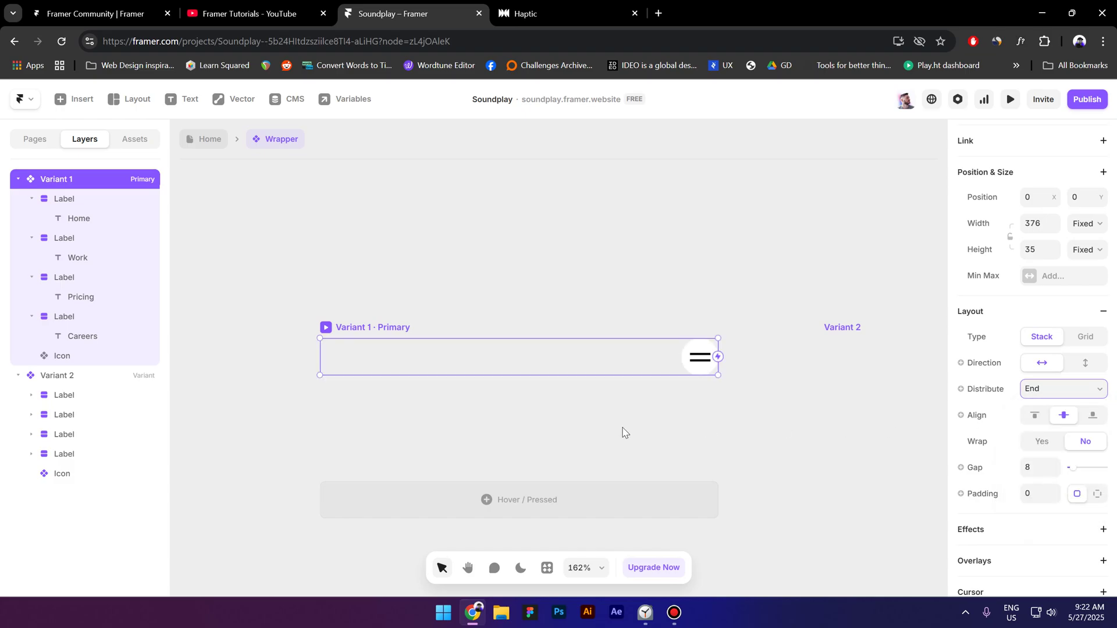
# - In Variant 2, move all four labels back inside the wrapper, from its left edge up to the icon
pyautogui.click(789, 445)
pyautogui.hscroll(5, 789, 445)
pyautogui.scroll(-3, 454, 416)
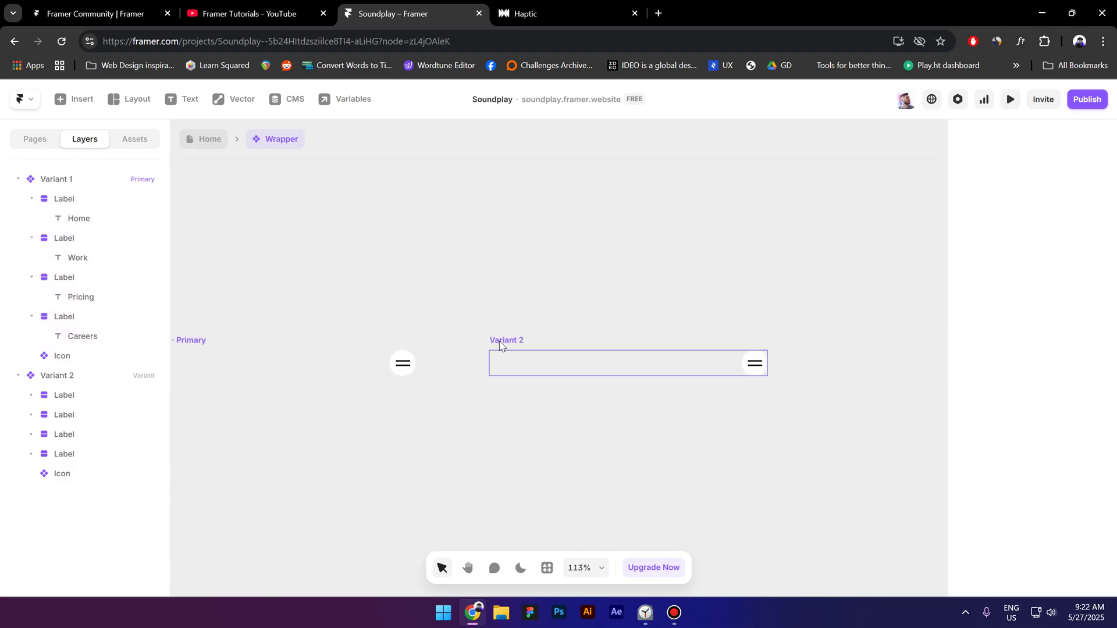
pyautogui.click(513, 346)
pyautogui.click(58, 402)
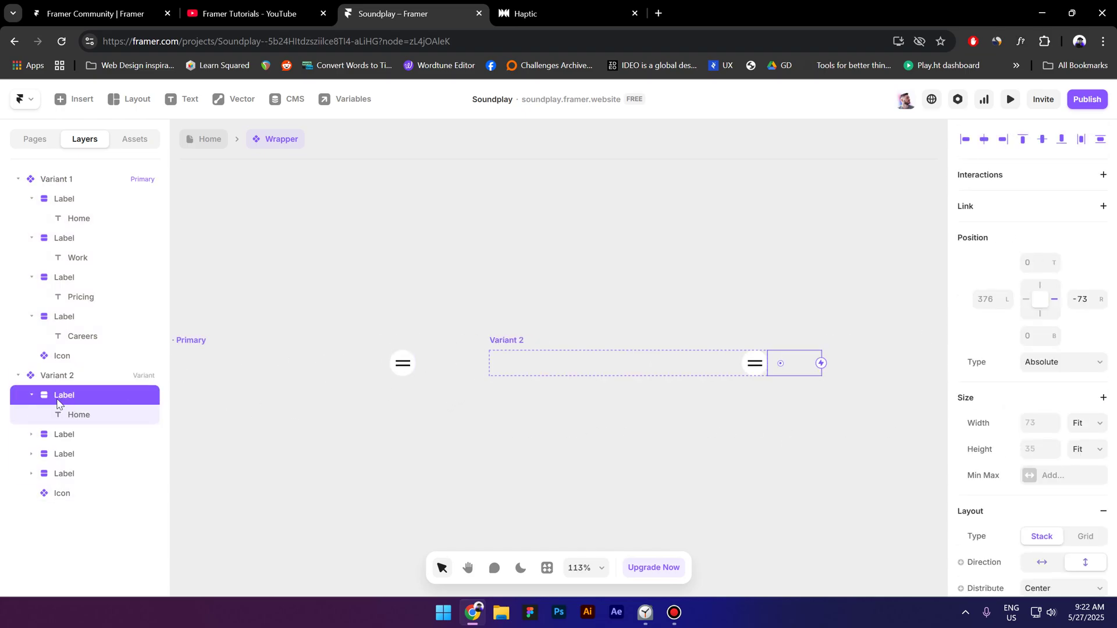
pyautogui.click(23, 396)
pyautogui.keyDown('shift'); pyautogui.click(64, 454); pyautogui.keyUp('shift')
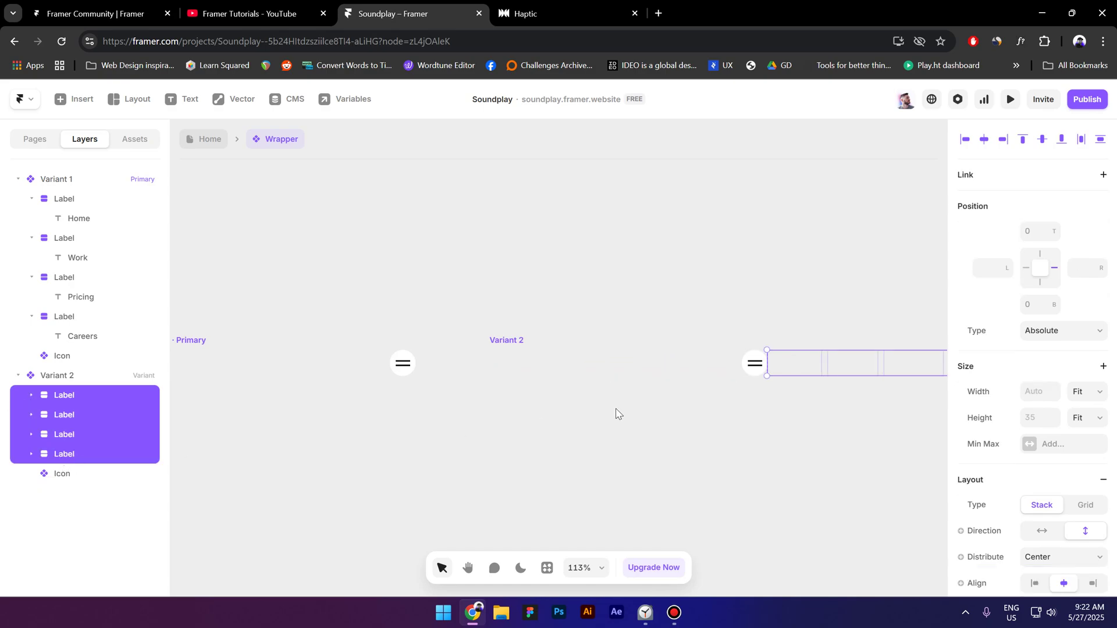
pyautogui.moveTo(864, 366); pyautogui.dragTo(587, 367)
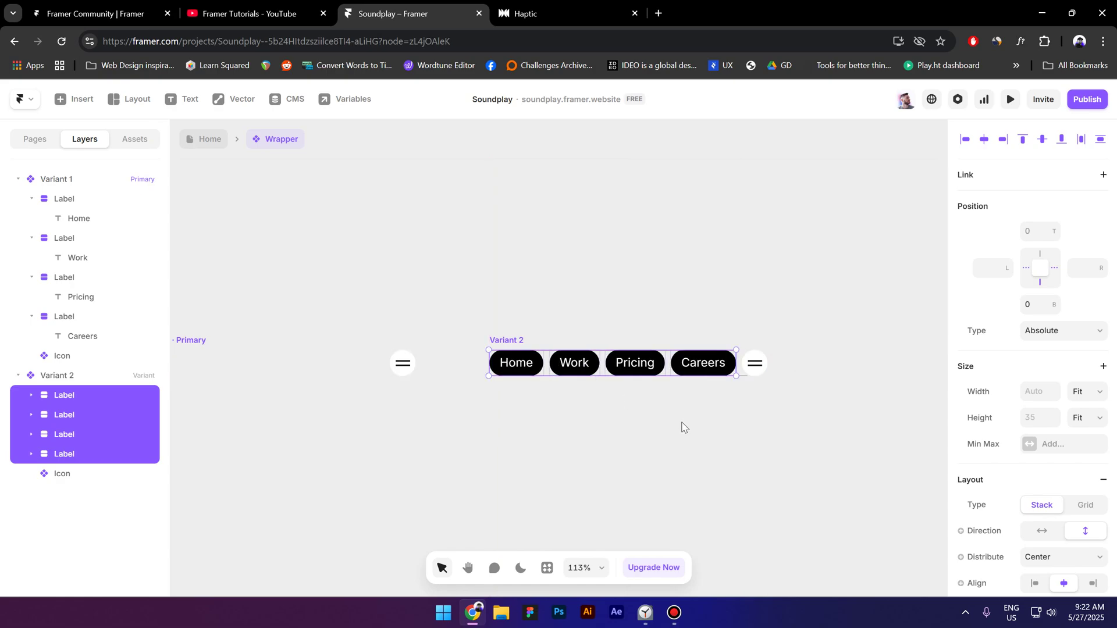
pyautogui.click(681, 426)
pyautogui.scroll(-3, 835, 361)
pyautogui.scroll(3, 466, 335)
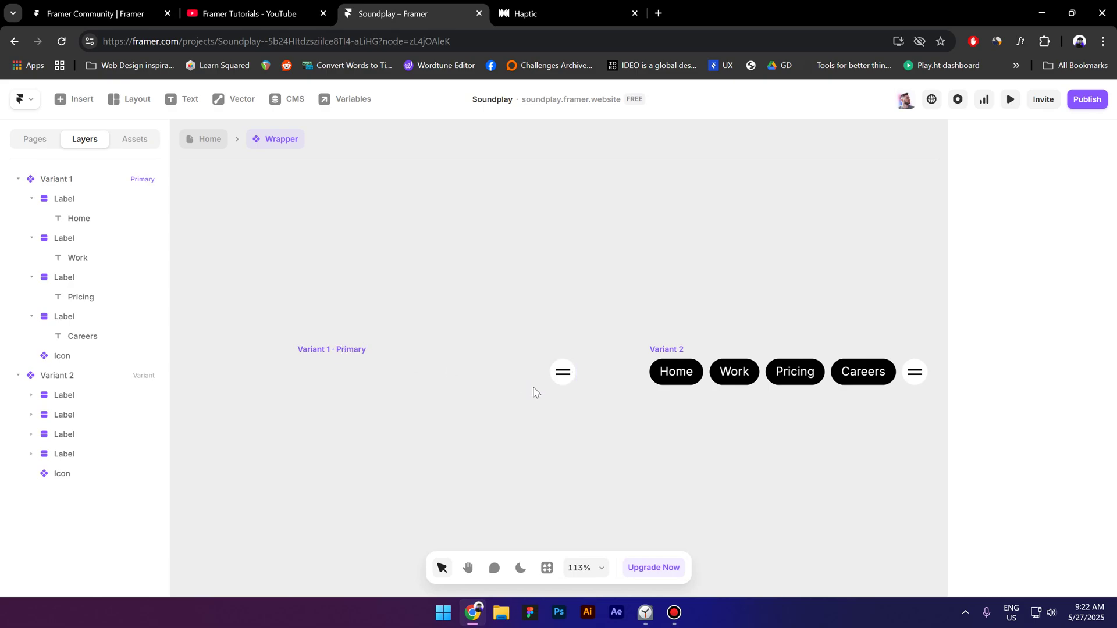
# - Add a Click interaction from the primary variant's icon to Variant 2
pyautogui.click(573, 383)
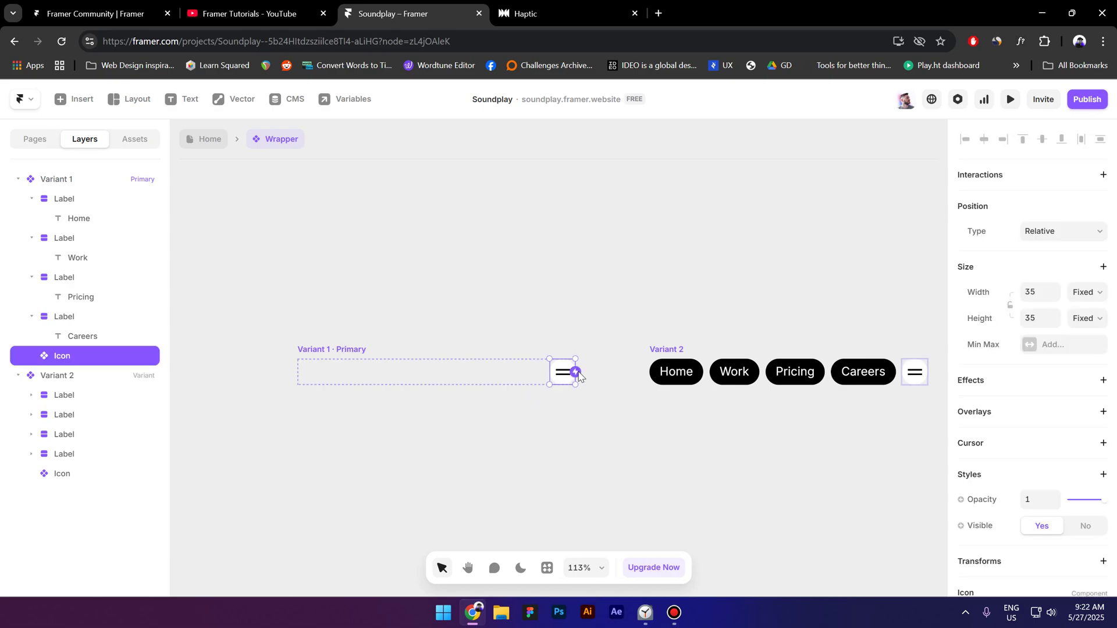
pyautogui.moveTo(577, 373); pyautogui.dragTo(748, 375)
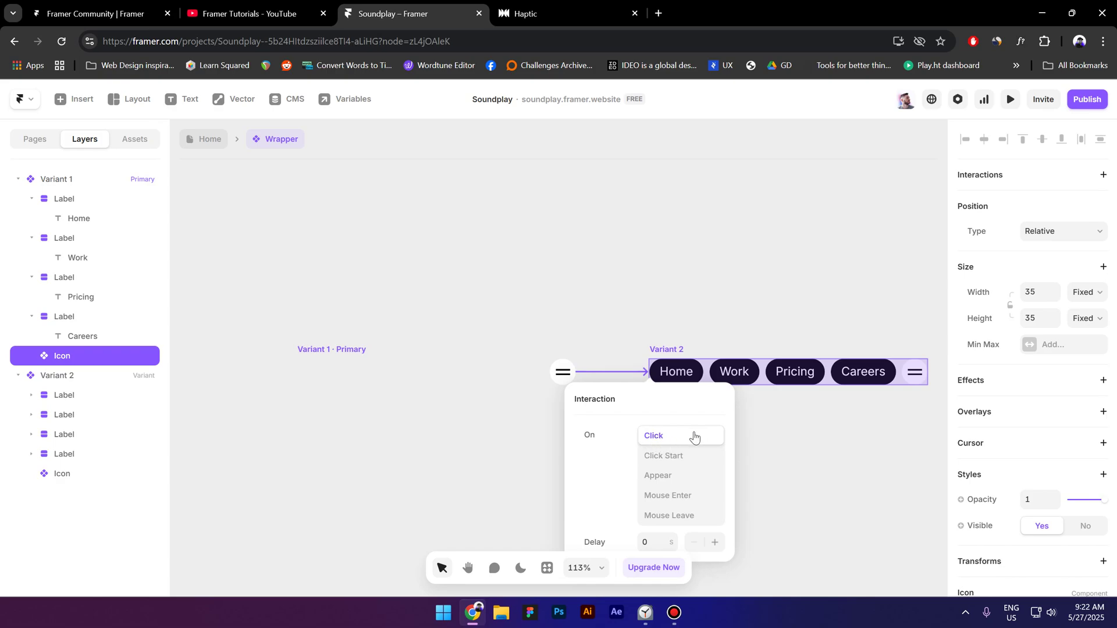
pyautogui.click(795, 433)
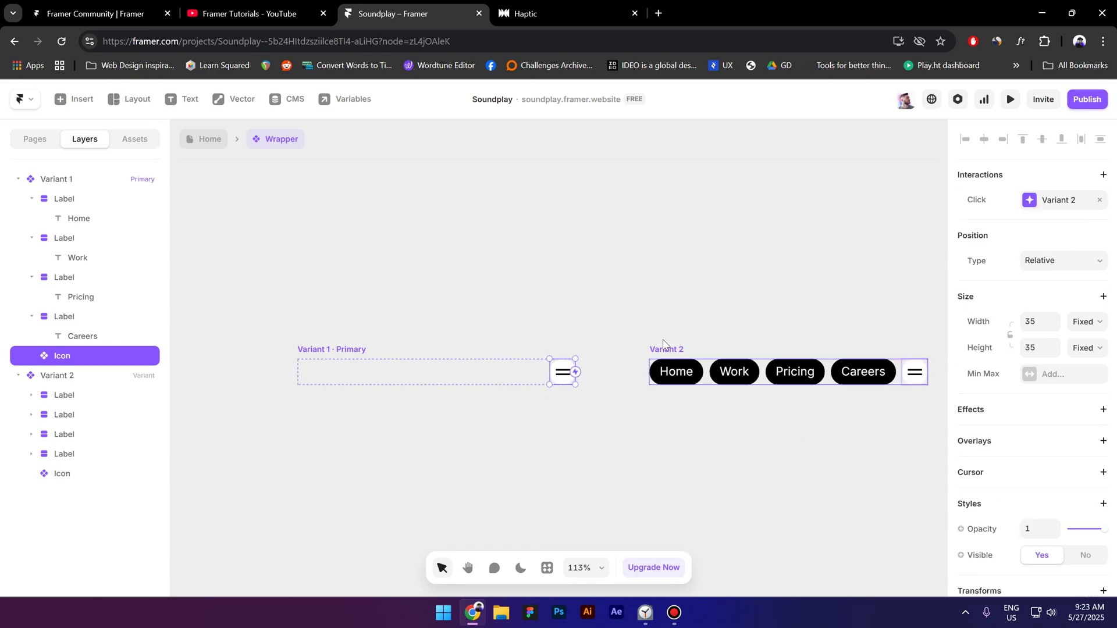
# - Add a Click interaction from Variant 2's icon back to Variant 1 and check its settings
pyautogui.click(924, 383)
pyautogui.moveTo(927, 372); pyautogui.dragTo(545, 374)
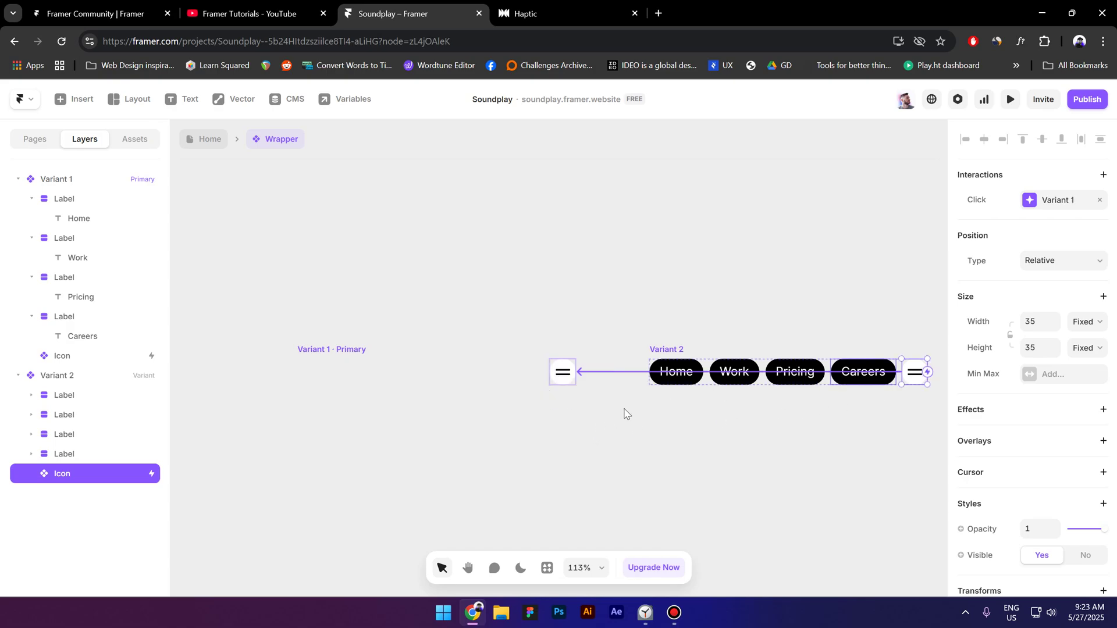
pyautogui.click(1048, 201)
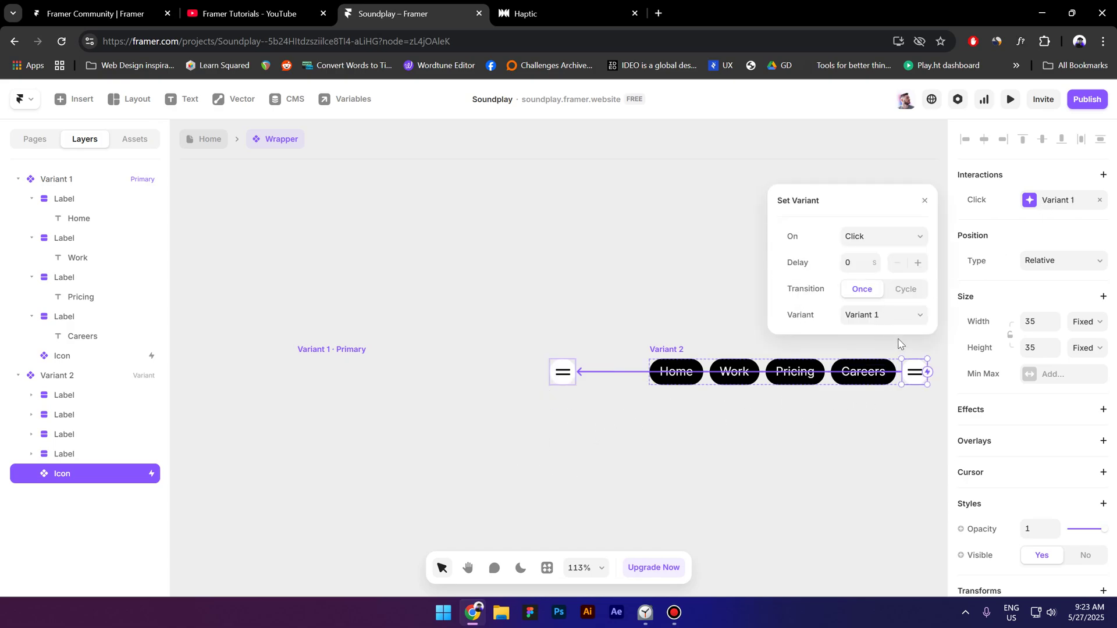
pyautogui.click(734, 480)
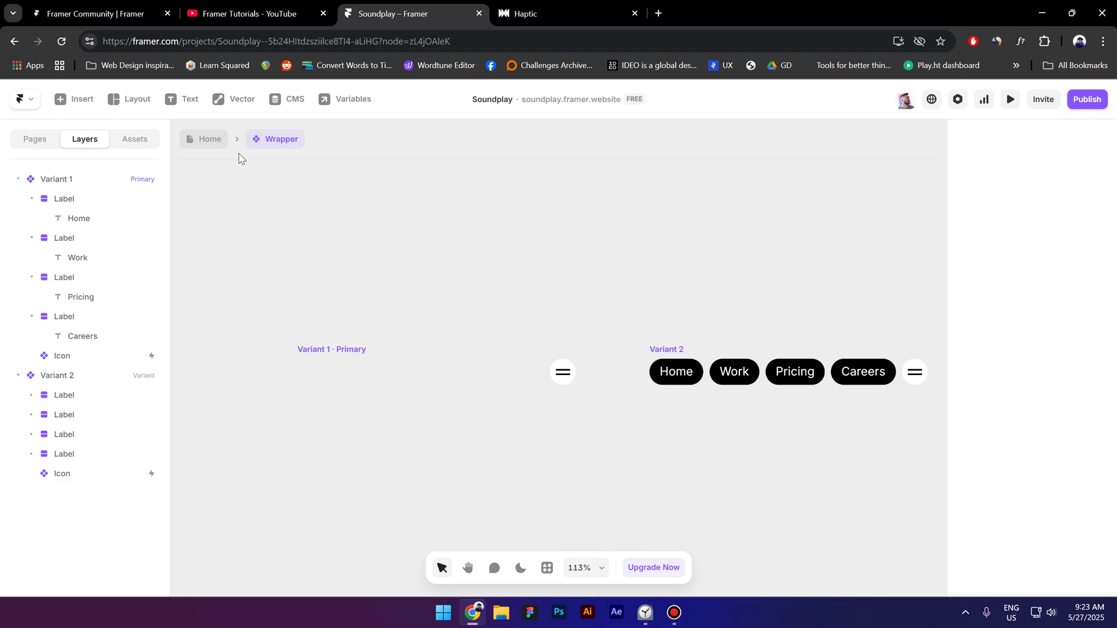
# - Return to the Home page and draw a 1200 by 108 frame across the top of the Desktop breakpoint
pyautogui.click(212, 139)
pyautogui.scroll(-10, 407, 296)
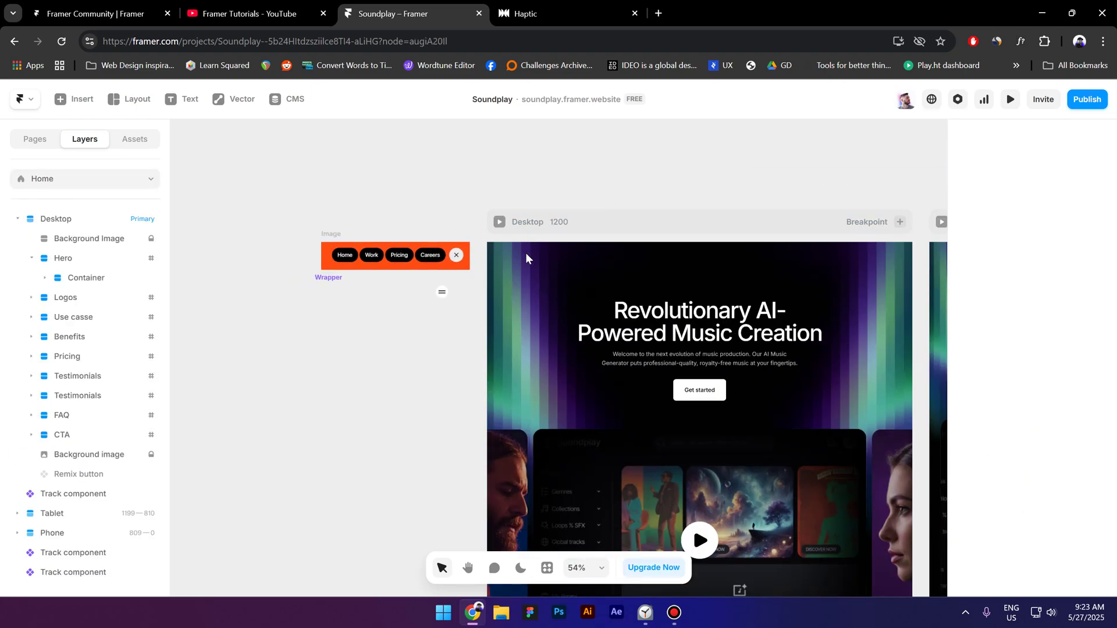
pyautogui.click(129, 99)
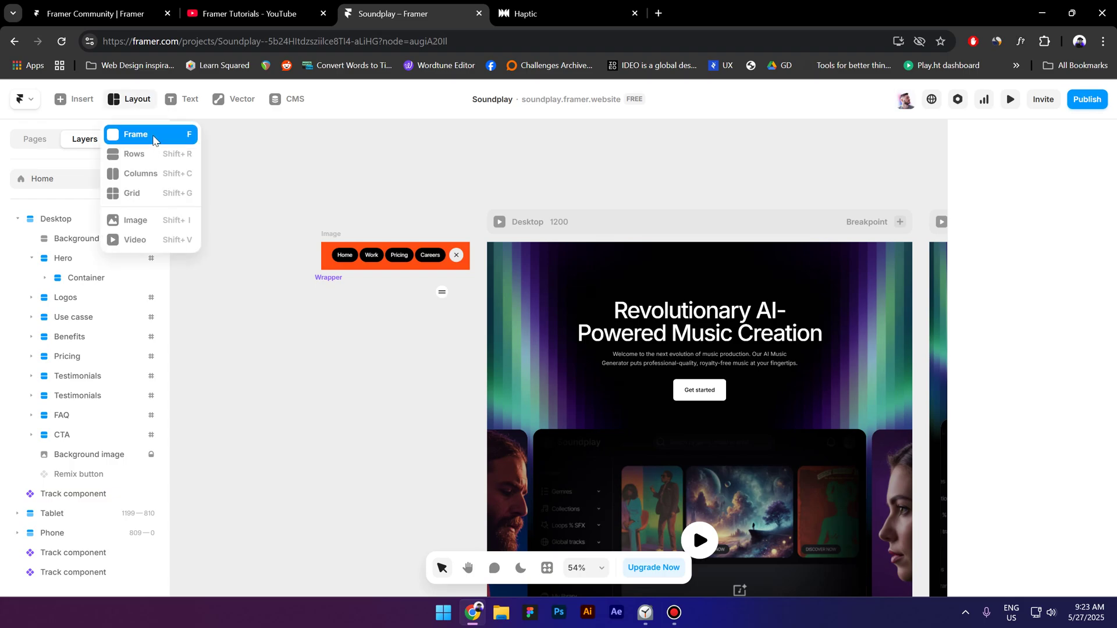
pyautogui.click(136, 132)
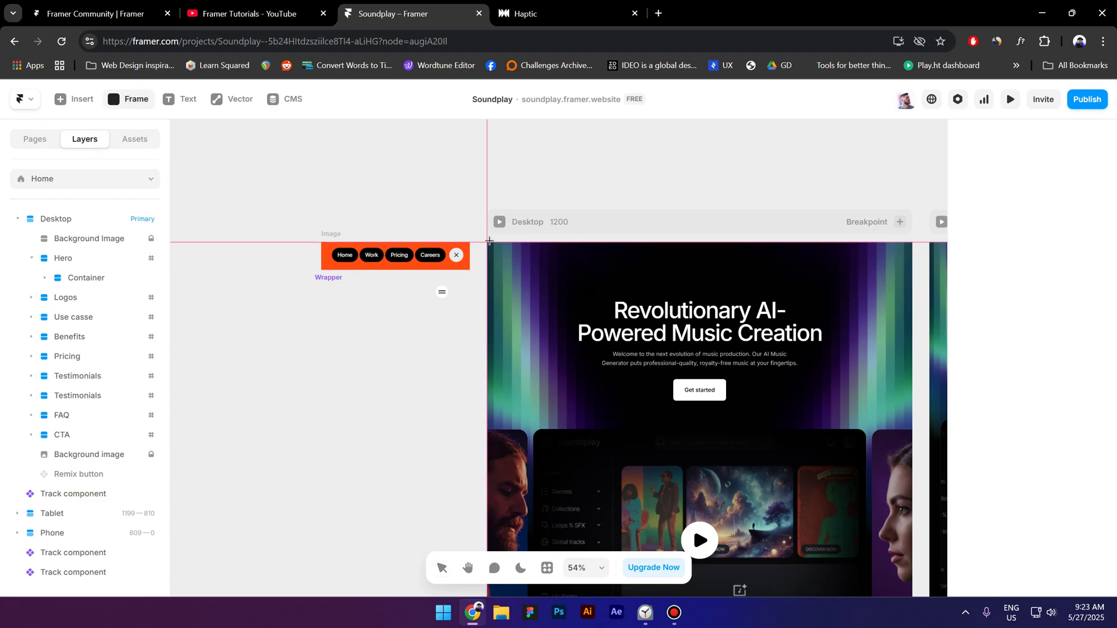
pyautogui.moveTo(488, 243); pyautogui.dragTo(917, 282)
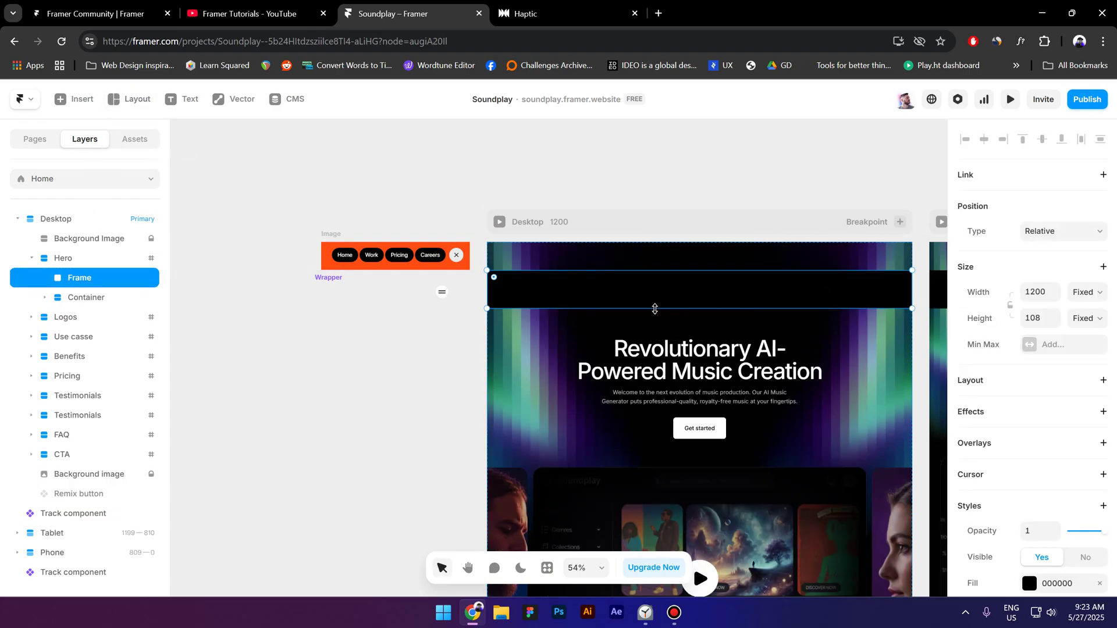
# - Fill the new frame with the orange FF4C11 sampled from the reference image beside the page
pyautogui.scroll(-2, 1030, 408)
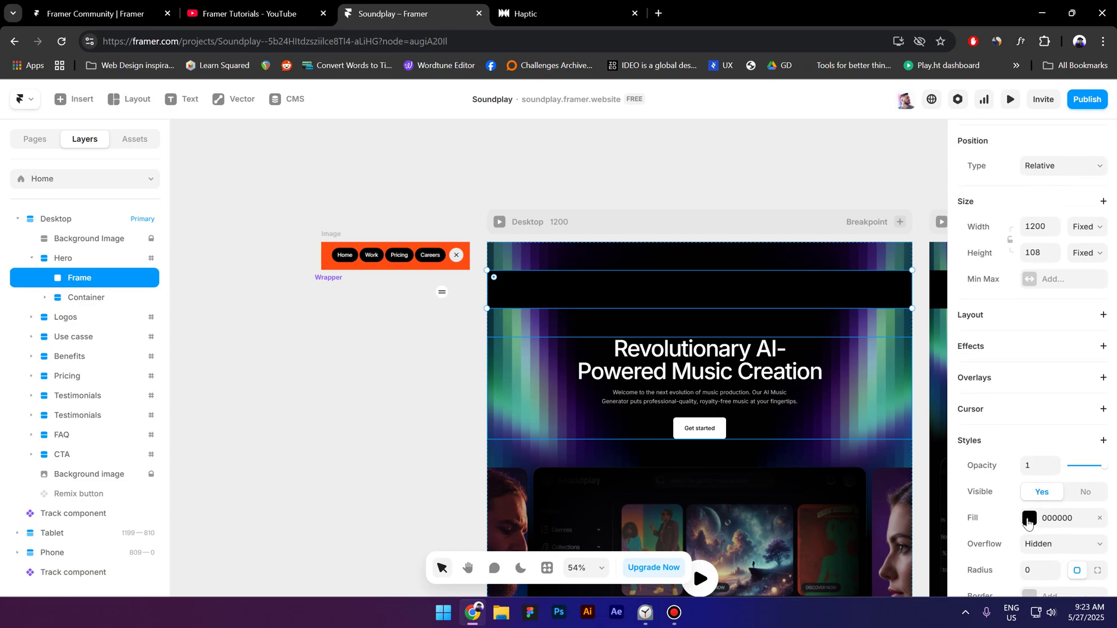
pyautogui.click(1029, 518)
pyautogui.click(892, 366)
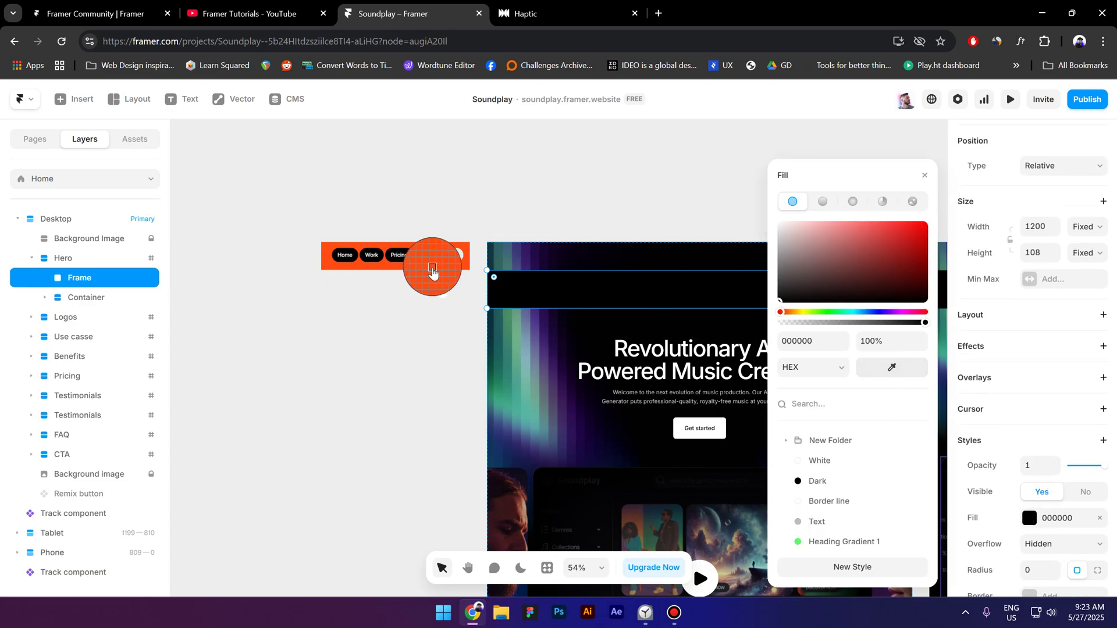
pyautogui.click(434, 269)
pyautogui.click(925, 175)
# - Make the orange frame 132 high and place it as Desktop's first layer with absolute positioning
pyautogui.moveTo(731, 271); pyautogui.dragTo(731, 262)
pyautogui.moveTo(79, 251); pyautogui.dragTo(79, 232)
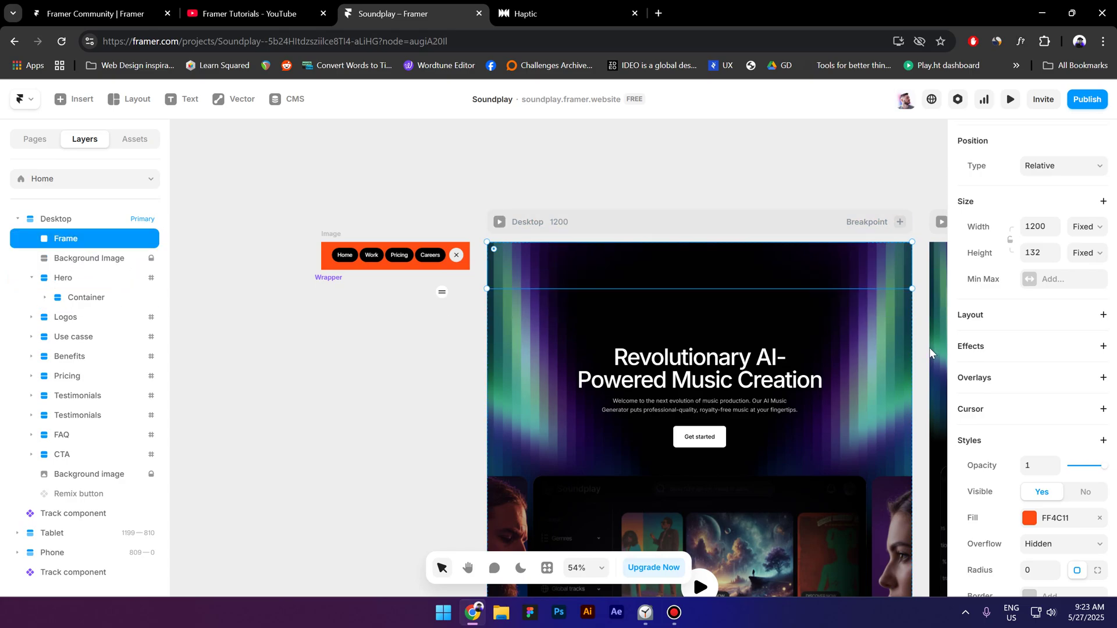
pyautogui.click(1056, 173)
pyautogui.click(1055, 184)
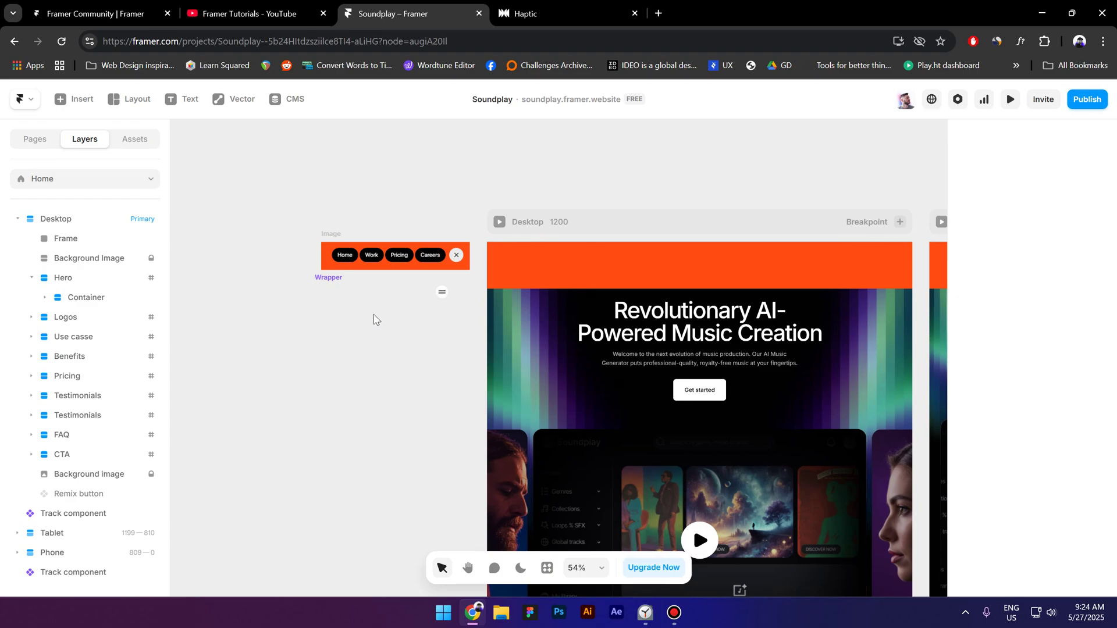
# - Move the Wrapper component from the canvas onto the page and nest it inside the orange frame
pyautogui.click(378, 291)
pyautogui.moveTo(378, 291); pyautogui.dragTo(678, 273)
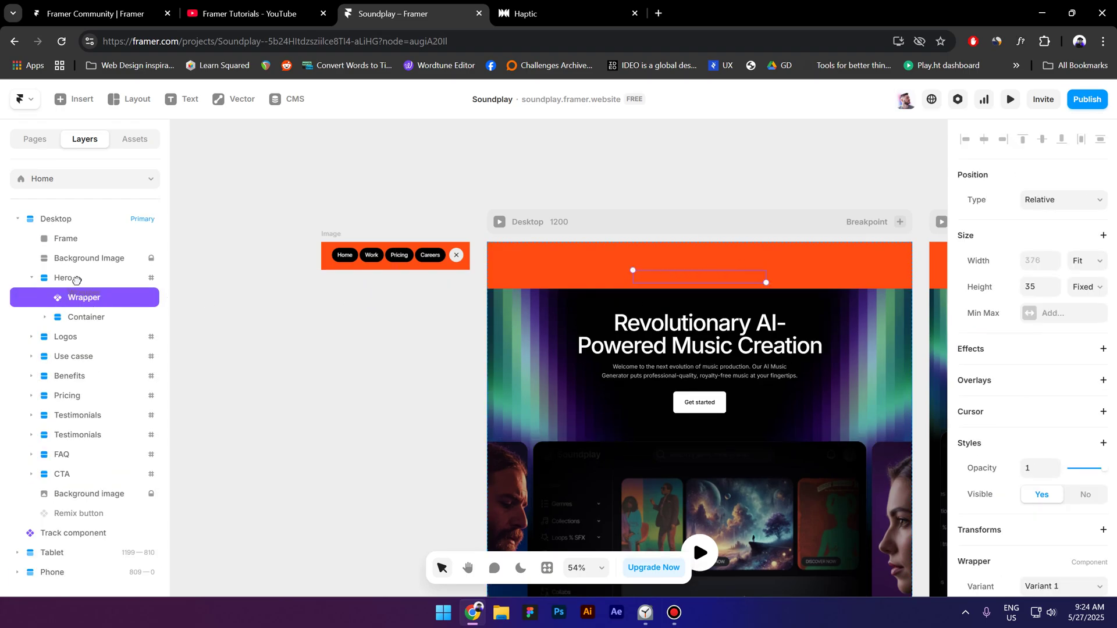
pyautogui.moveTo(76, 290); pyautogui.dragTo(76, 242)
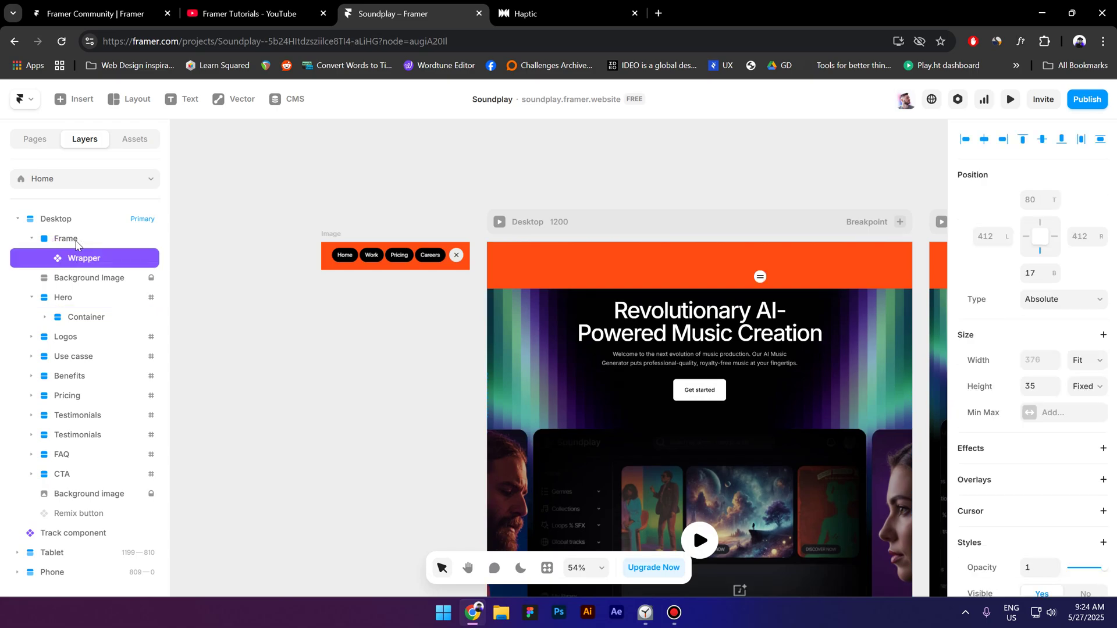
# - Add a stack layout to the orange frame and align its content to the right
pyautogui.click(818, 258)
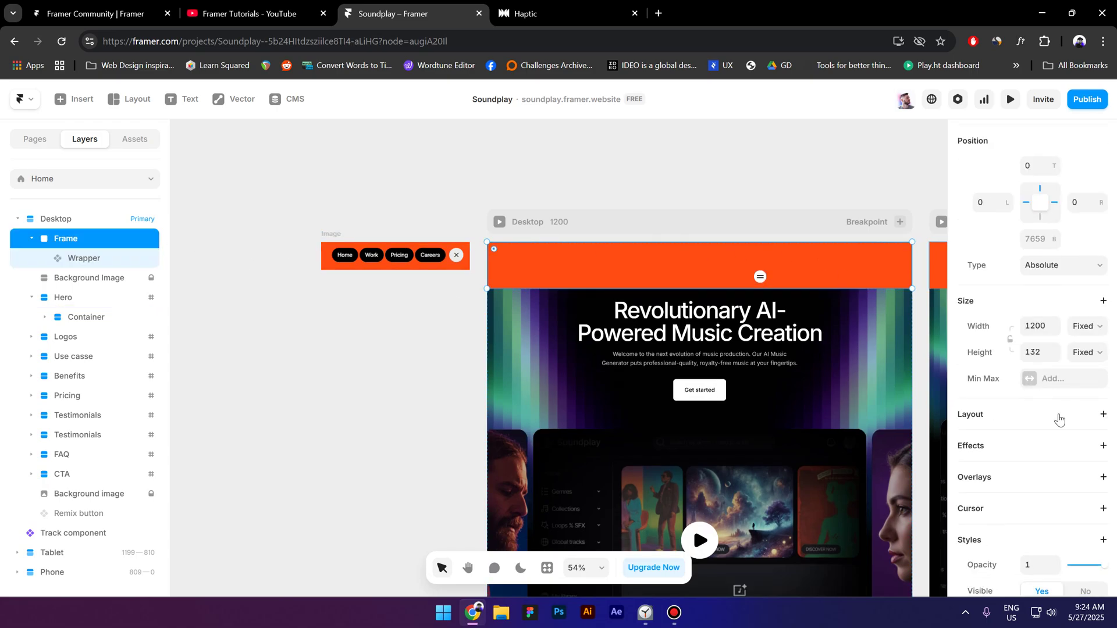
pyautogui.click(1015, 420)
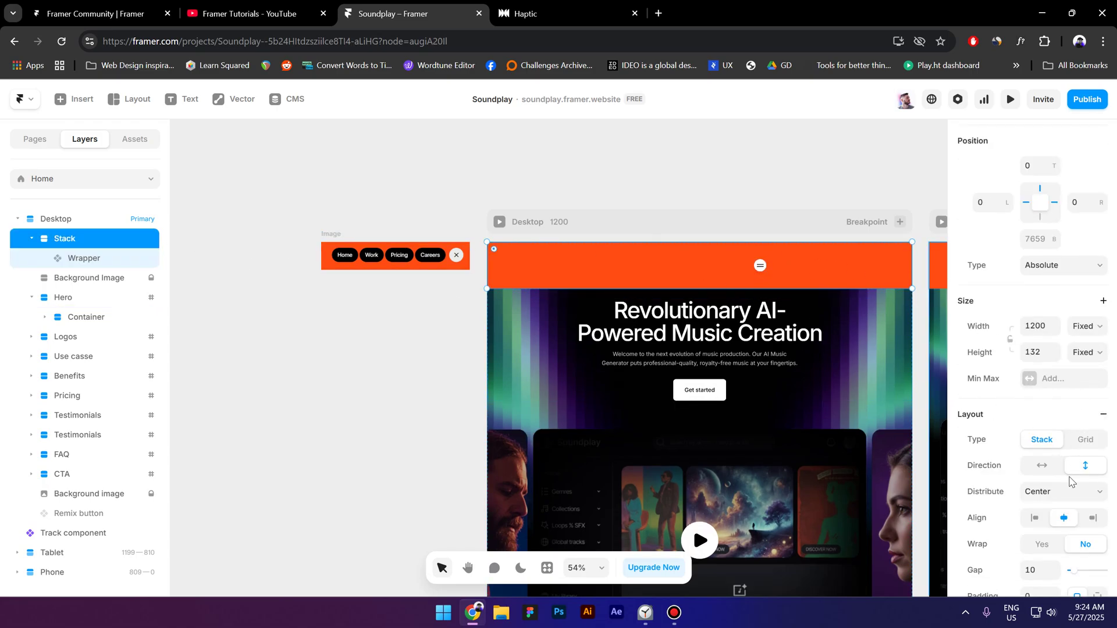
pyautogui.click(1092, 518)
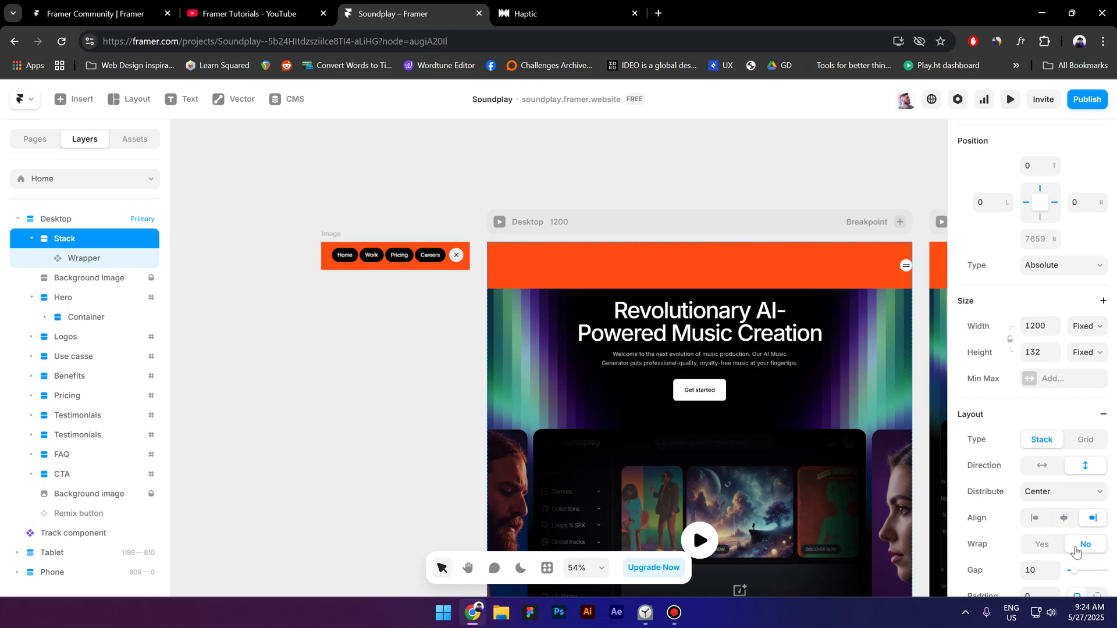
# - Switch the orange stack to individual side padding and set its right padding to 32
pyautogui.scroll(-3, 1074, 524)
pyautogui.click(1097, 466)
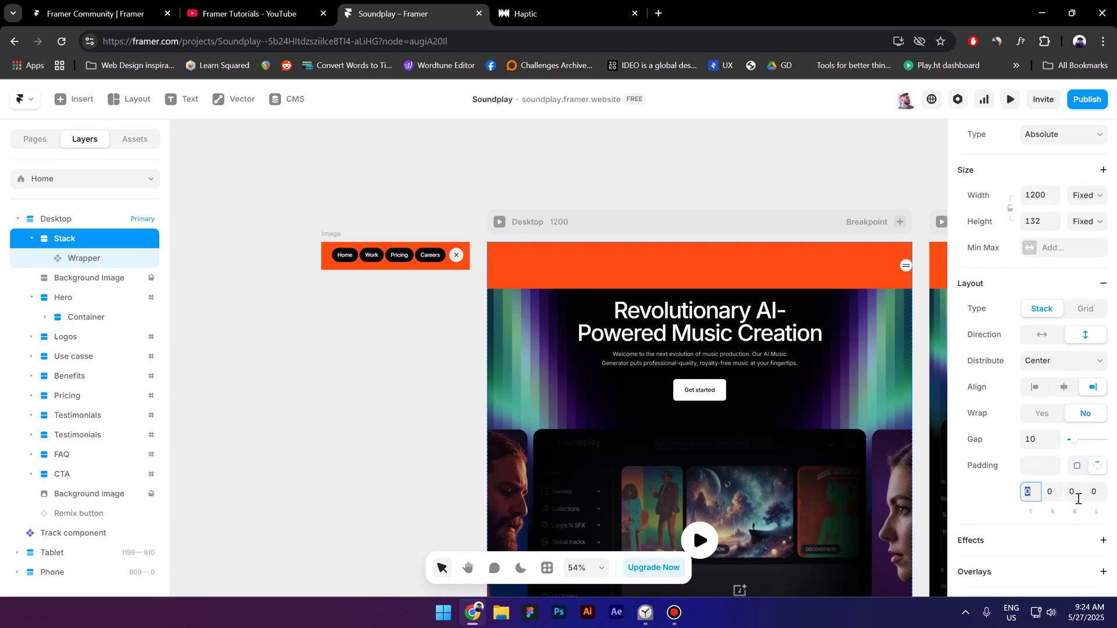
pyautogui.click(1055, 492)
pyautogui.write('32')
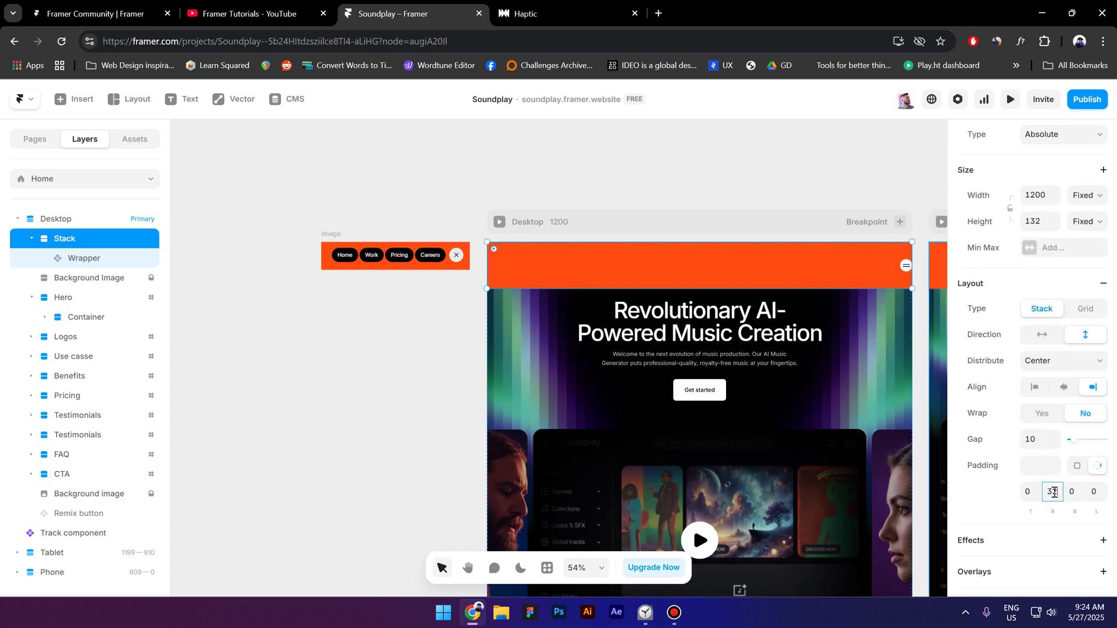
# - Set the orange stack's left padding to 32
pyautogui.click(1106, 494)
pyautogui.write('32')
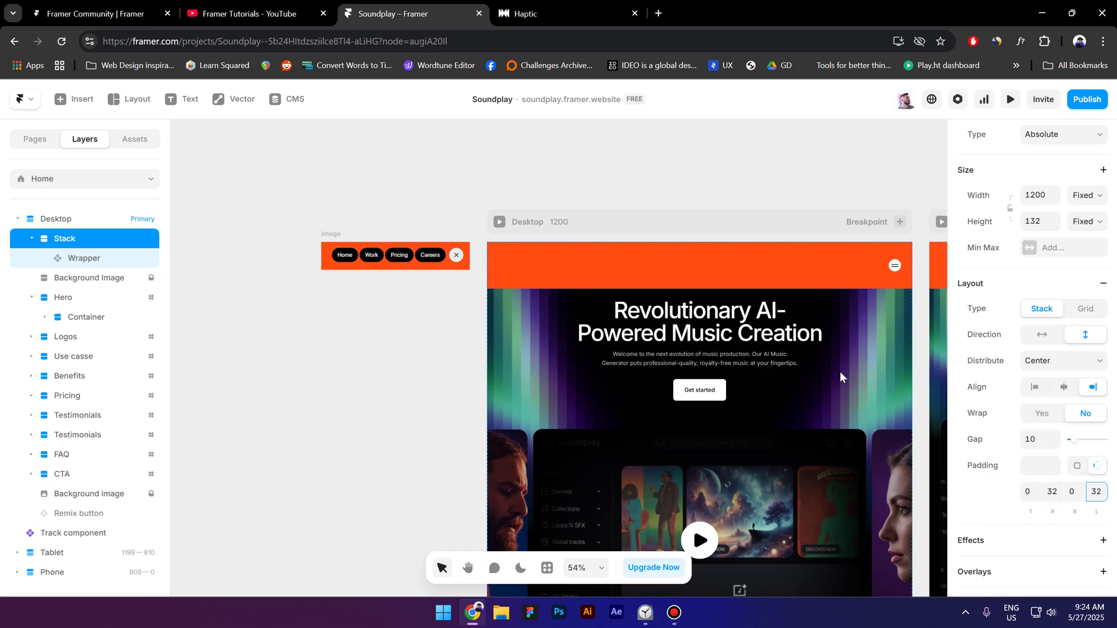
# - Preview the Desktop page, open and close the header menu repeatedly with its icon, and return to the canvas
pyautogui.click(499, 222)
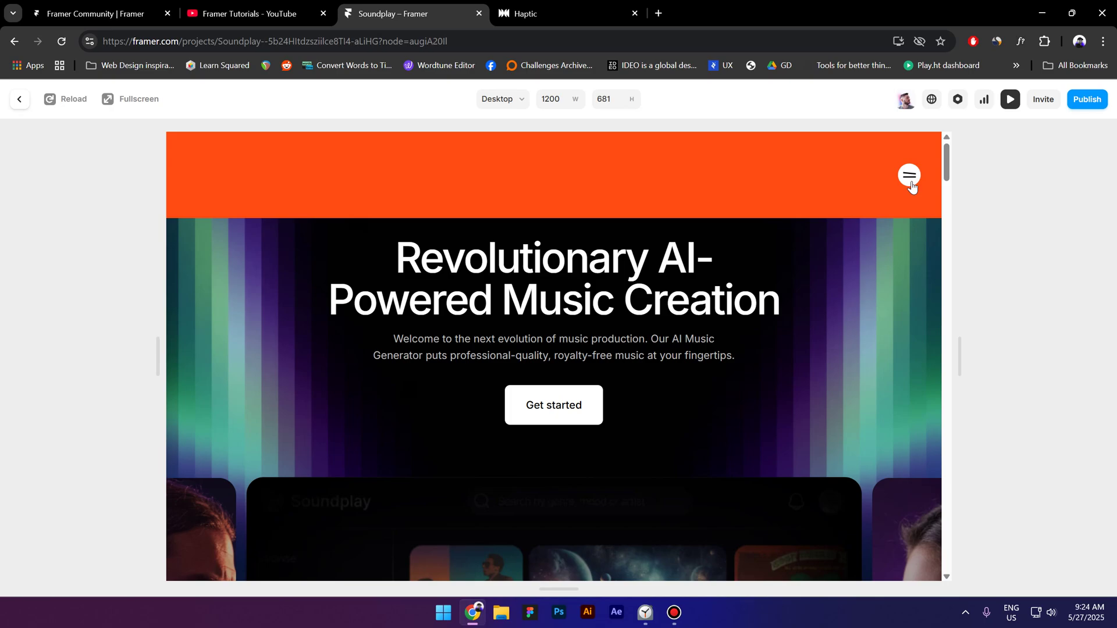
pyautogui.click(911, 181)
pyautogui.click(910, 178)
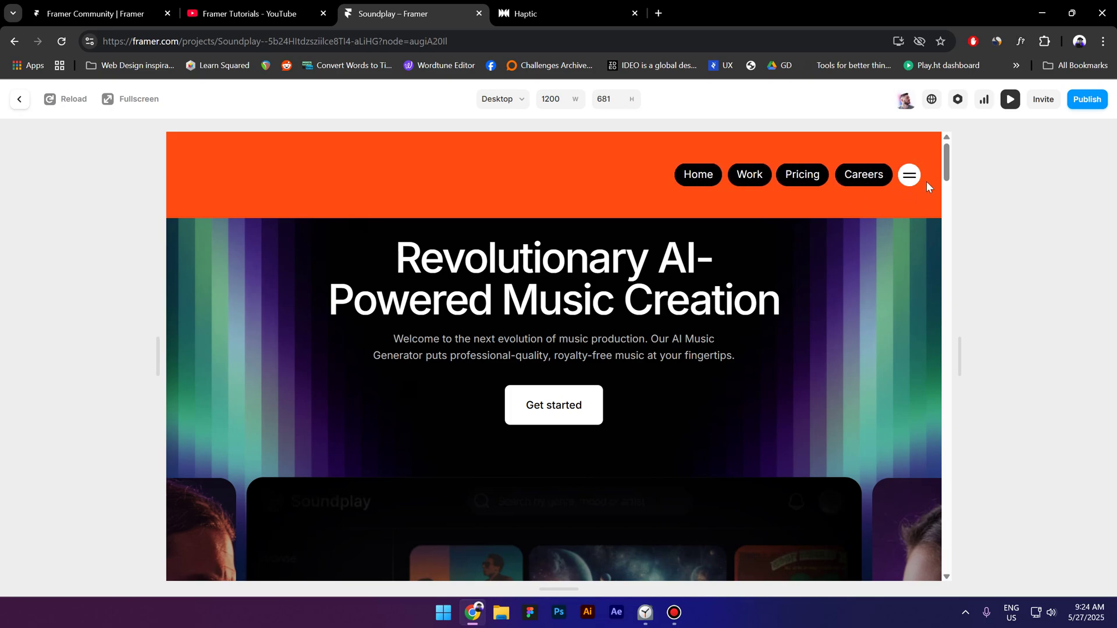
pyautogui.click(913, 182)
pyautogui.click(911, 180)
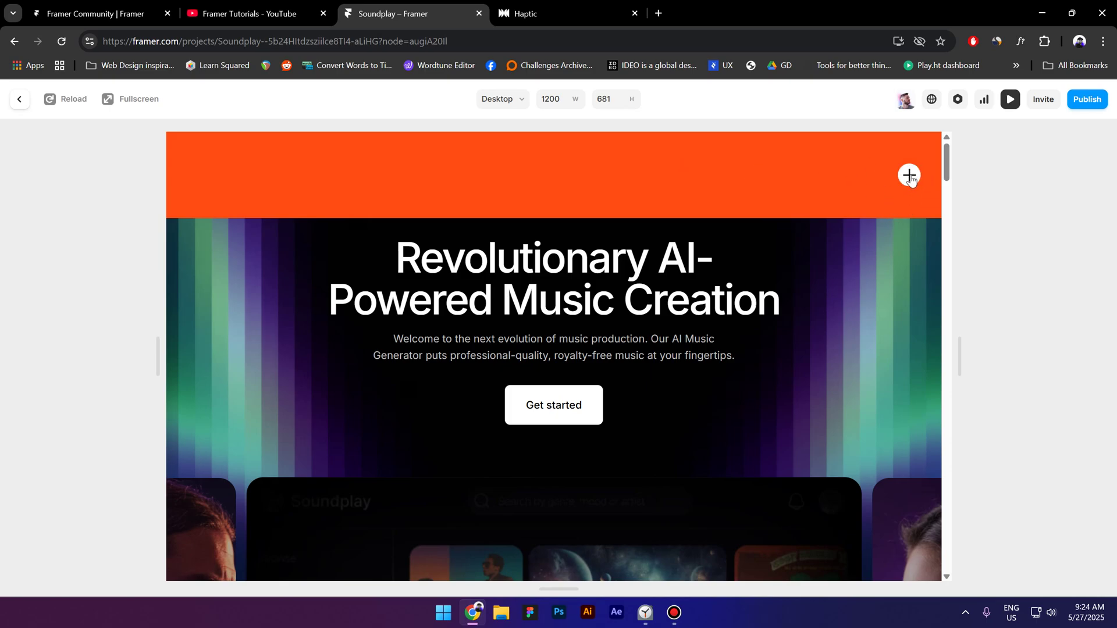
pyautogui.click(911, 180)
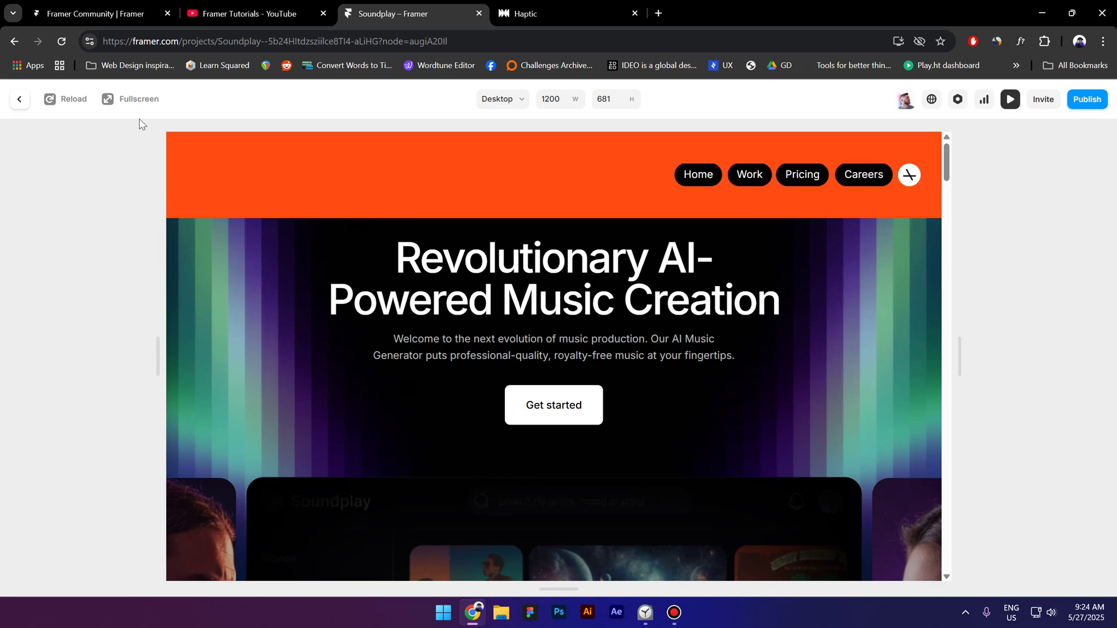
pyautogui.click(20, 103)
# - In the Wrapper component, give Variant 1's Icon a Z Index of 2, and go back to the Home page
pyautogui.doubleClick(892, 260)
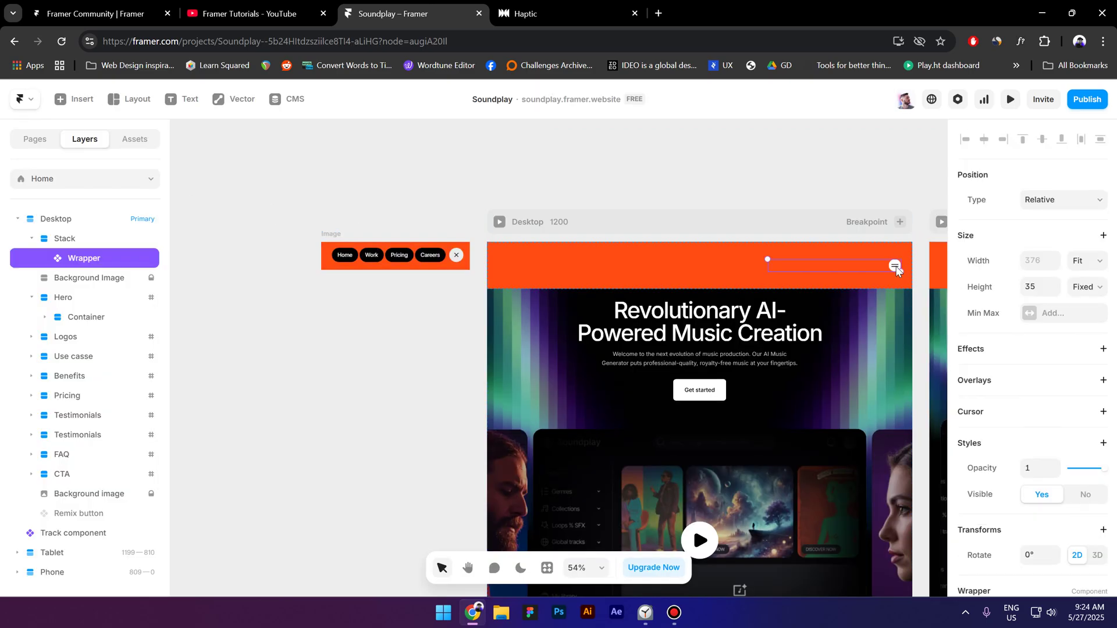
pyautogui.scroll(3, 751, 390)
pyautogui.click(634, 378)
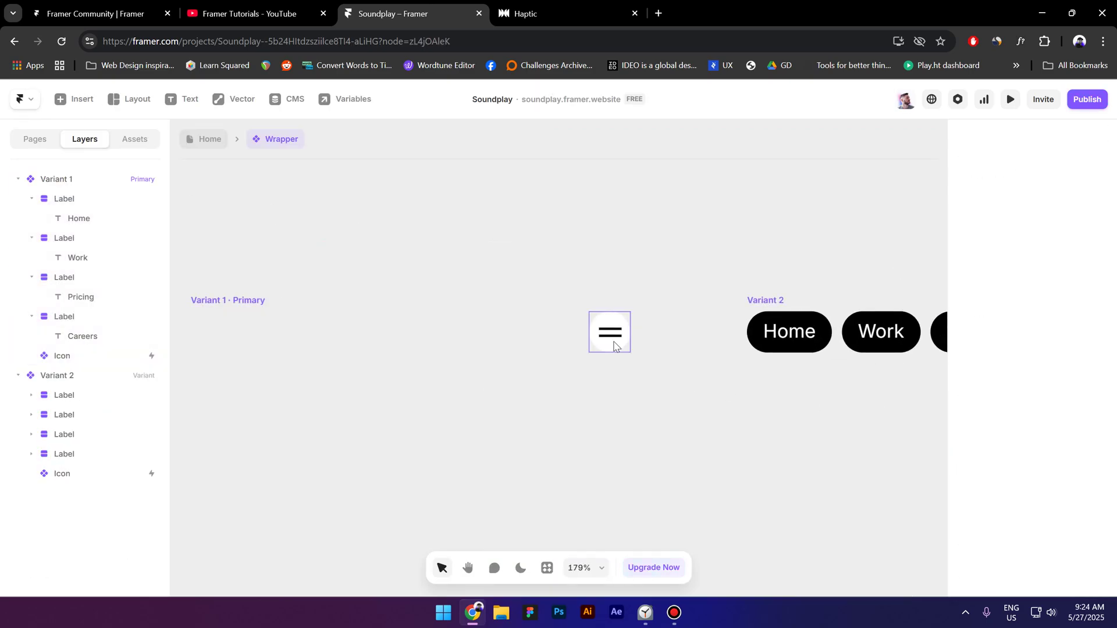
pyautogui.click(613, 342)
pyautogui.scroll(-3, 1025, 441)
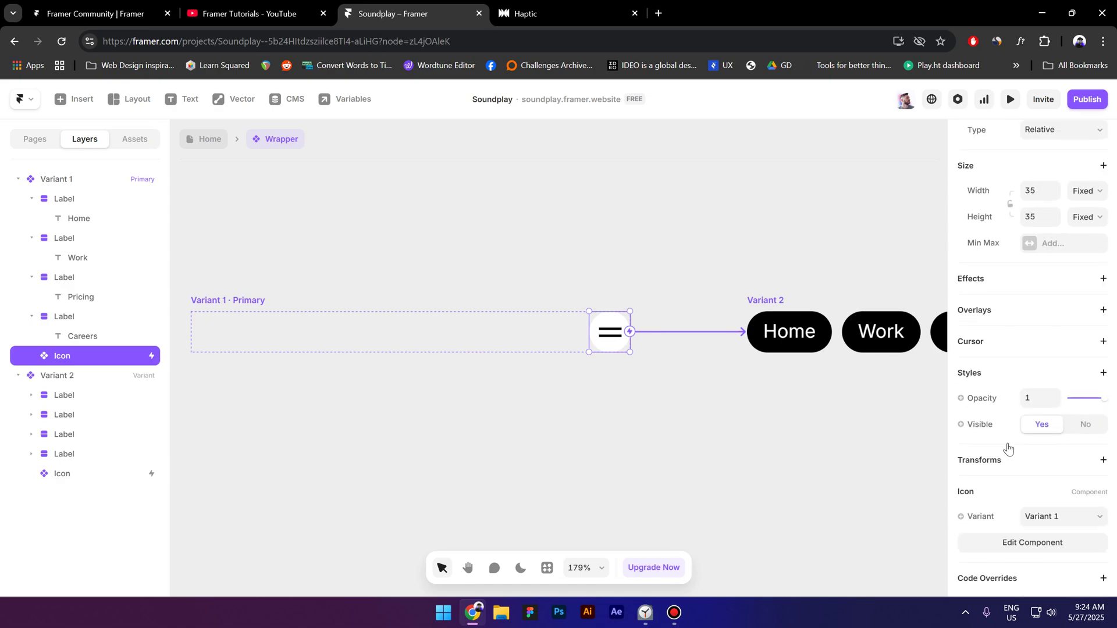
pyautogui.click(996, 376)
pyautogui.click(927, 556)
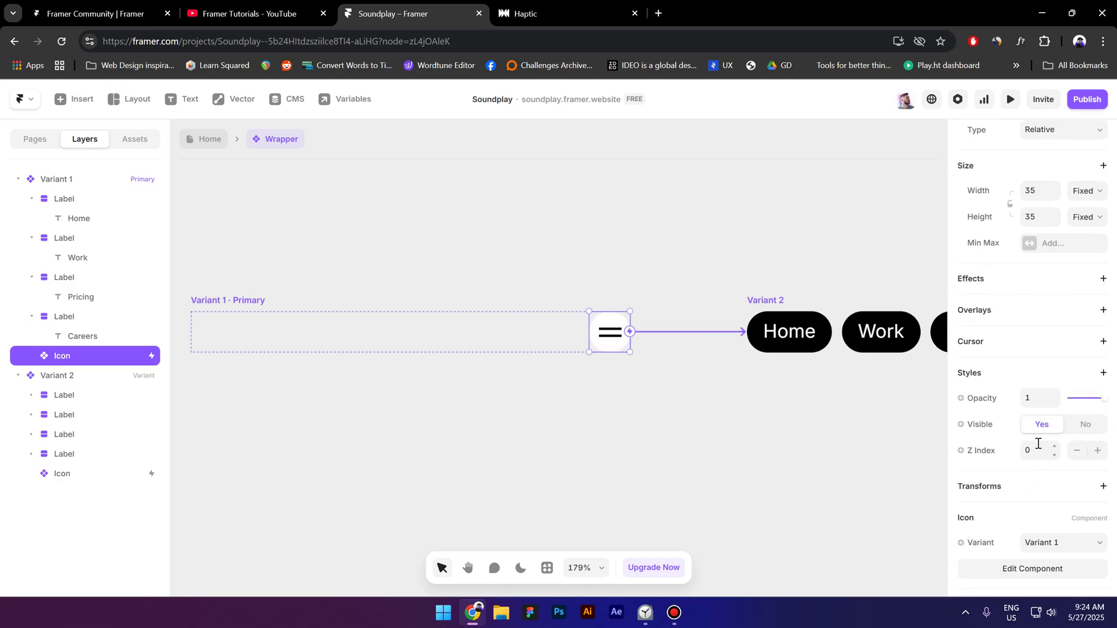
pyautogui.click(1032, 455)
pyautogui.write('2')
pyautogui.click(201, 139)
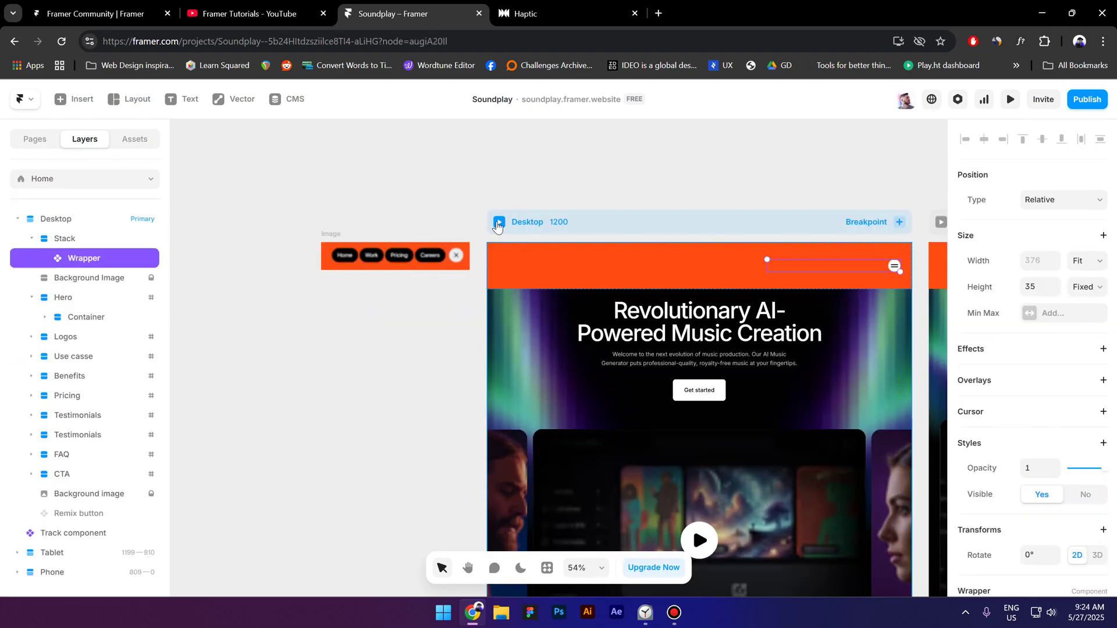
# - Preview the Desktop page to check how the icon behaves when the menu opens, and exit the preview
pyautogui.click(499, 222)
pyautogui.click(911, 175)
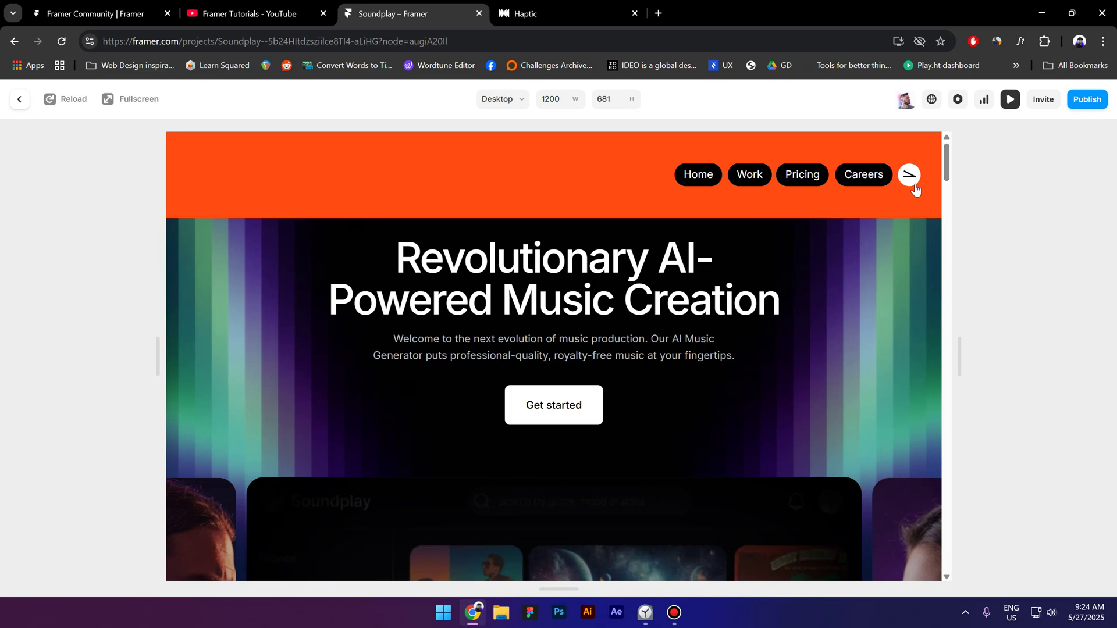
pyautogui.press('Escape')
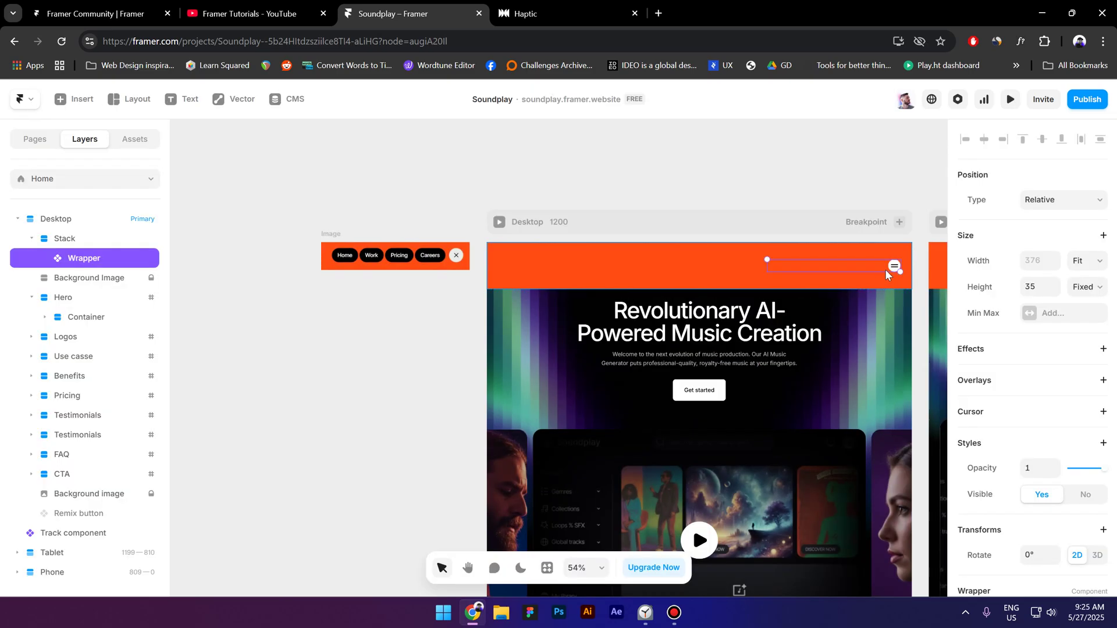
# - In the Wrapper component, switch the Icon inside Variant 2 to its Variant 2 state, and return to the Home page
pyautogui.doubleClick(886, 273)
pyautogui.click(1057, 512)
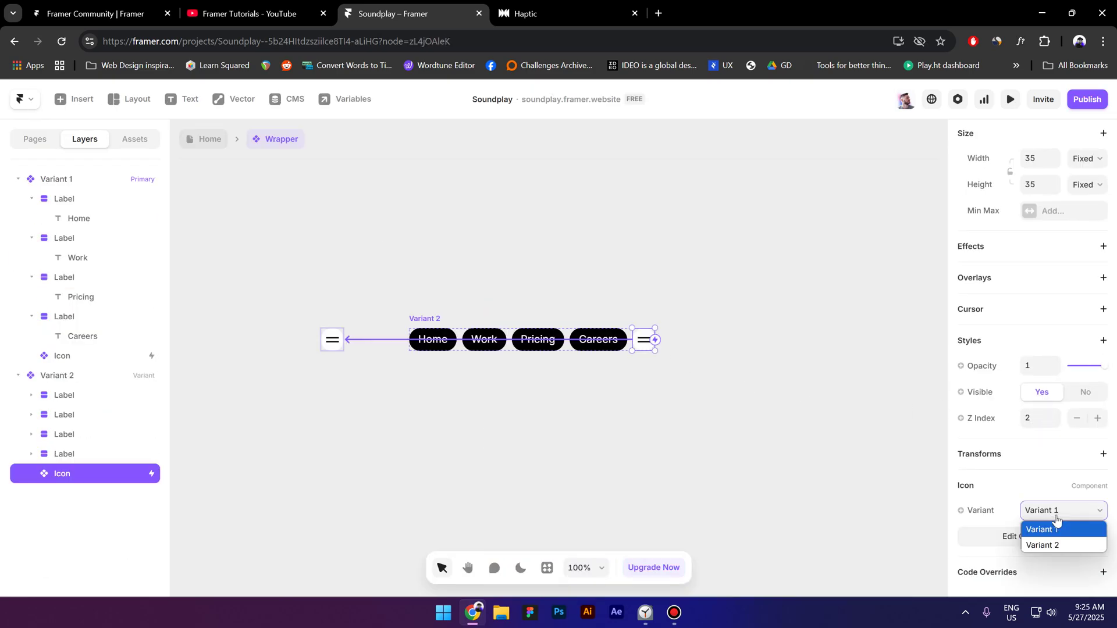
pyautogui.click(1056, 545)
pyautogui.click(619, 423)
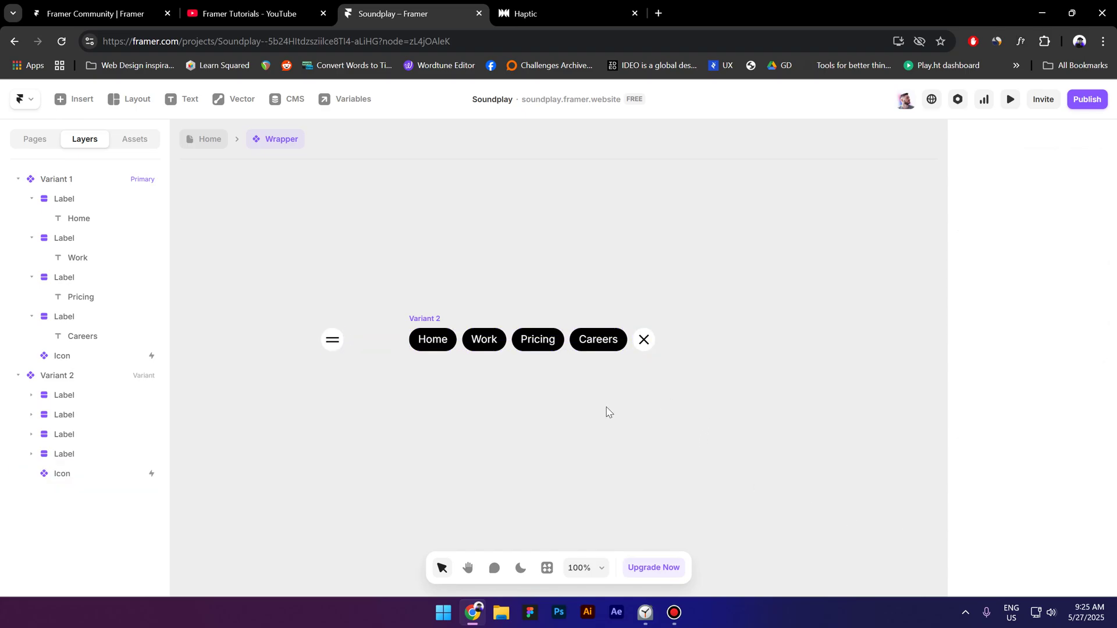
pyautogui.click(210, 139)
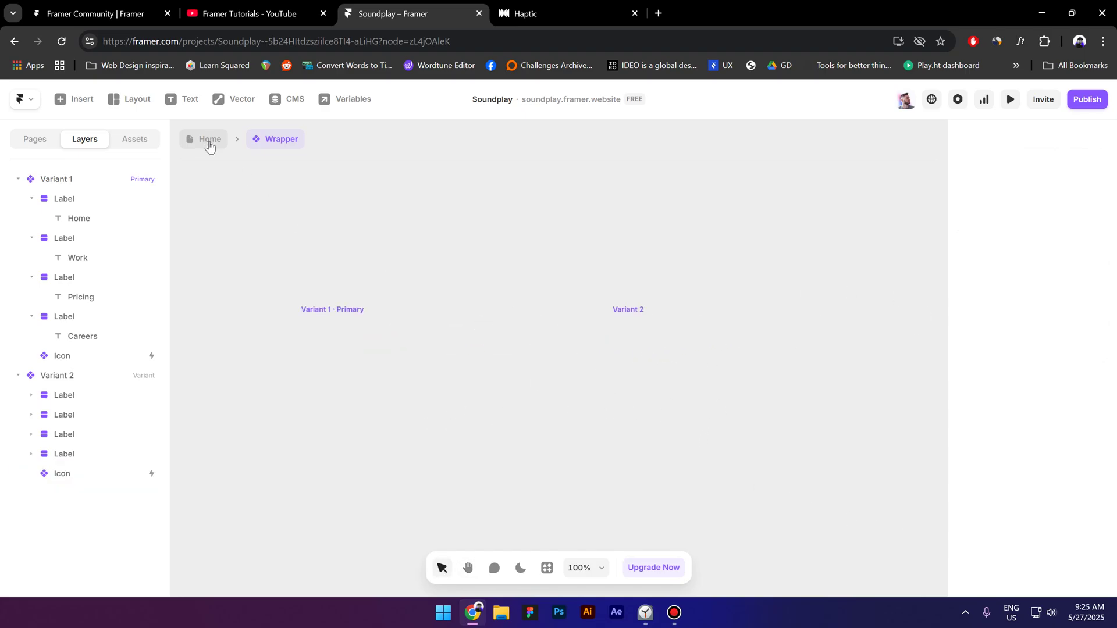
# - Preview the Home page and test opening and closing the header menu with the corrected icon state
pyautogui.hotkey('ctrl', 'p')
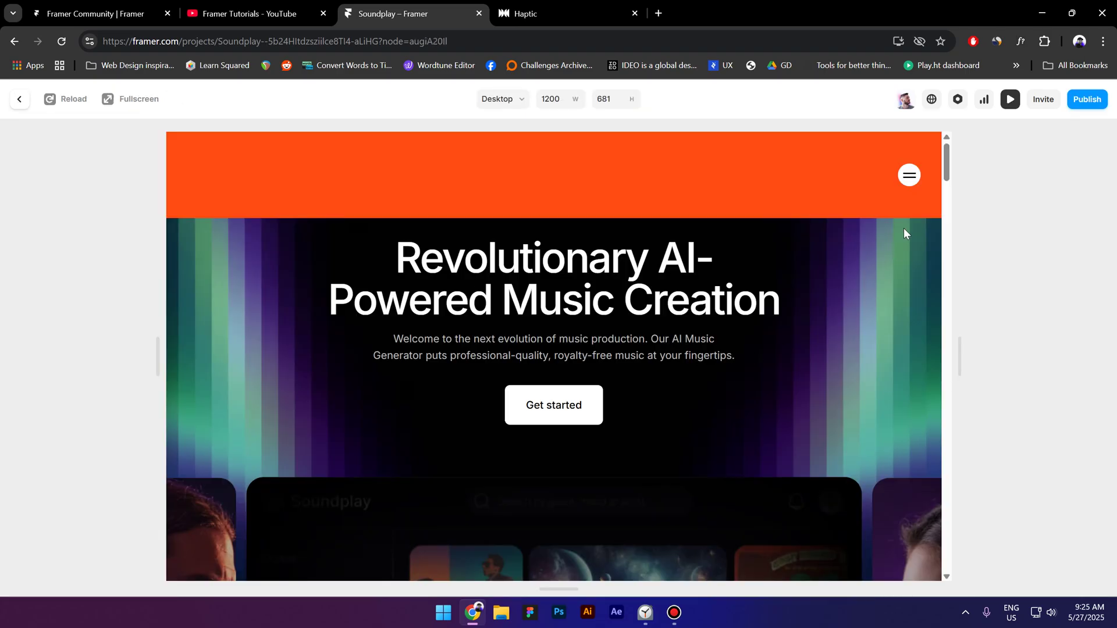
pyautogui.click(910, 176)
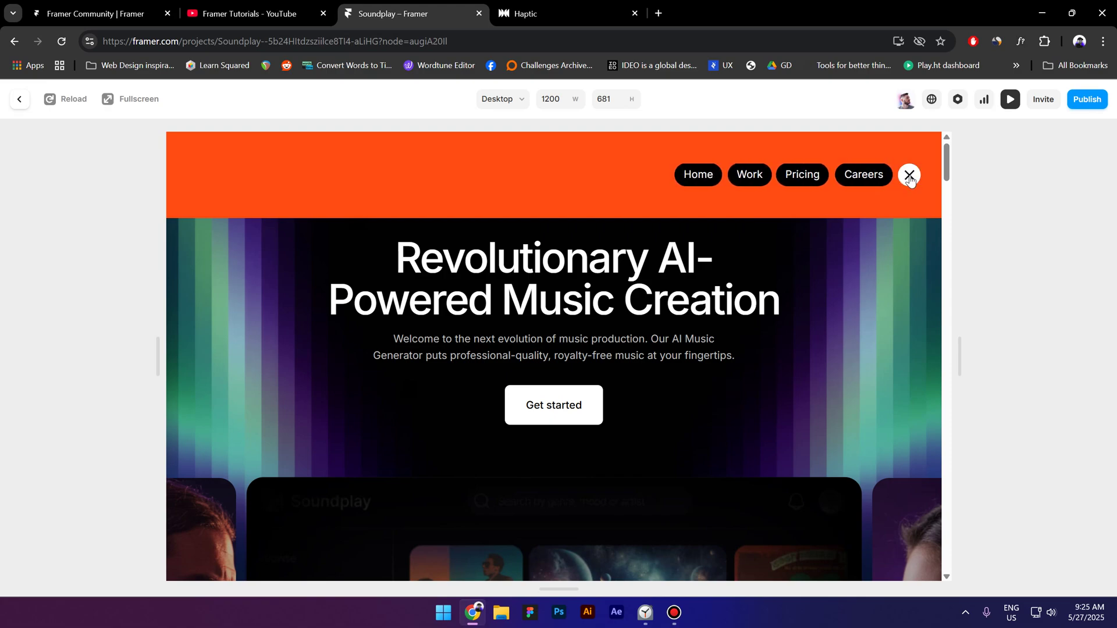
pyautogui.click(909, 177)
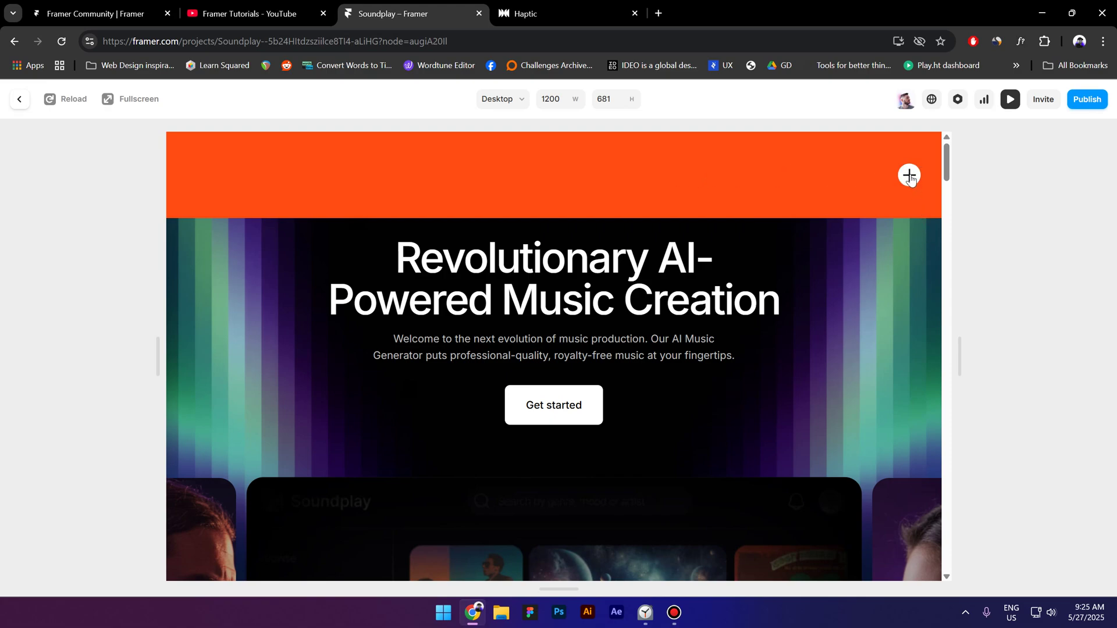